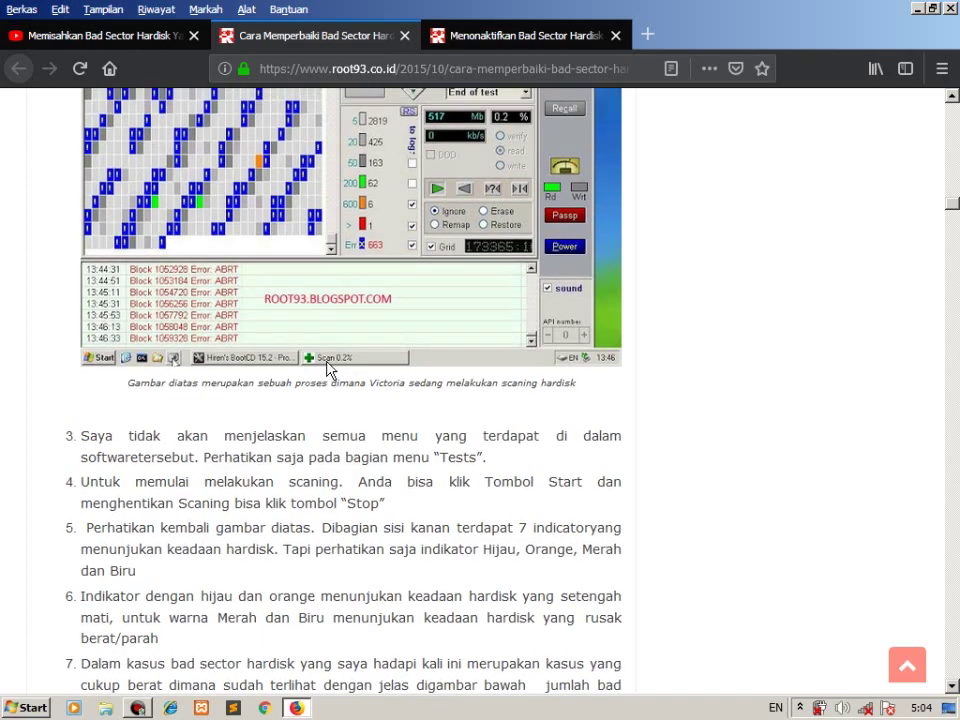
Read the article's Victoria scanning instructions and its section on skipping badly damaged hard disk partitions.
scroll(330, 370, "down", 10)
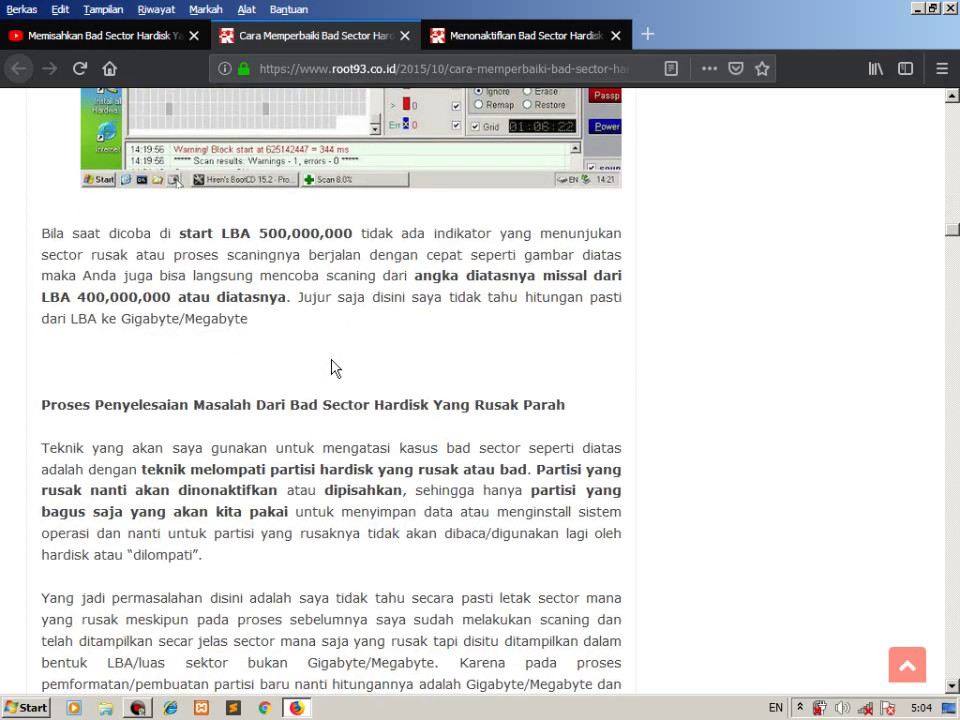
scroll(312, 399, "down", 5)
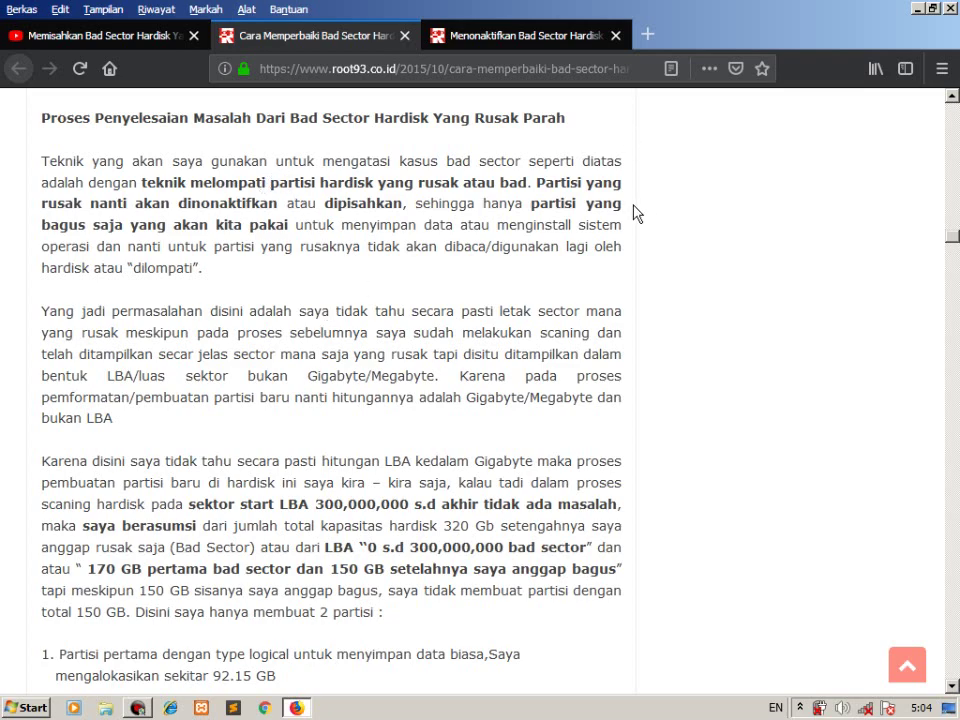
scroll(633, 213, "up", 15)
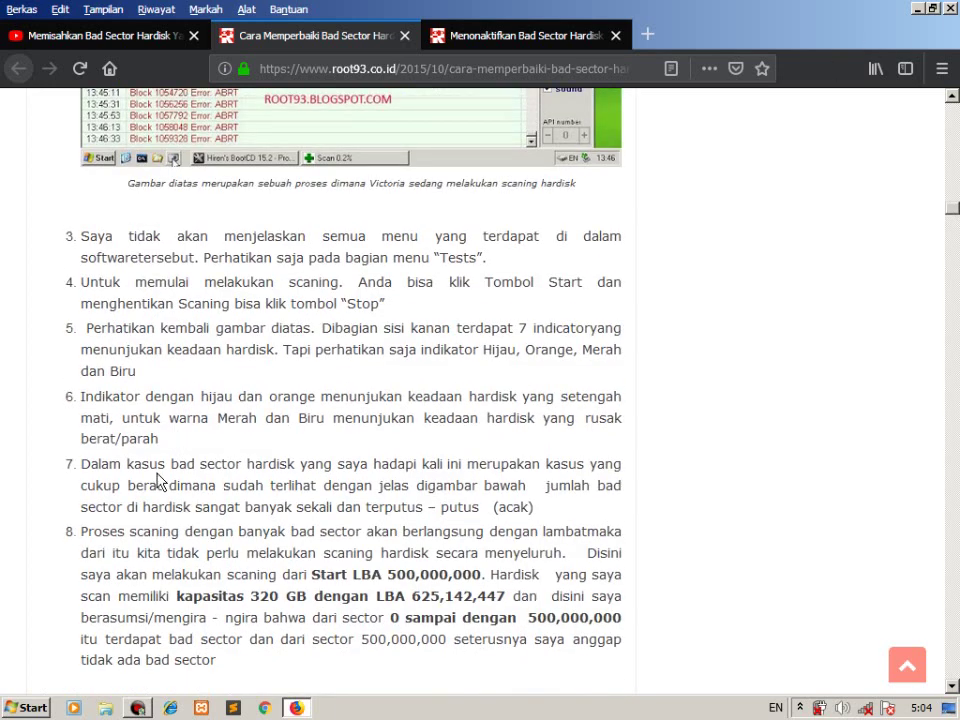
Start browsing for a program to run and go to the MASTER (D:) drive.
key("super+r")
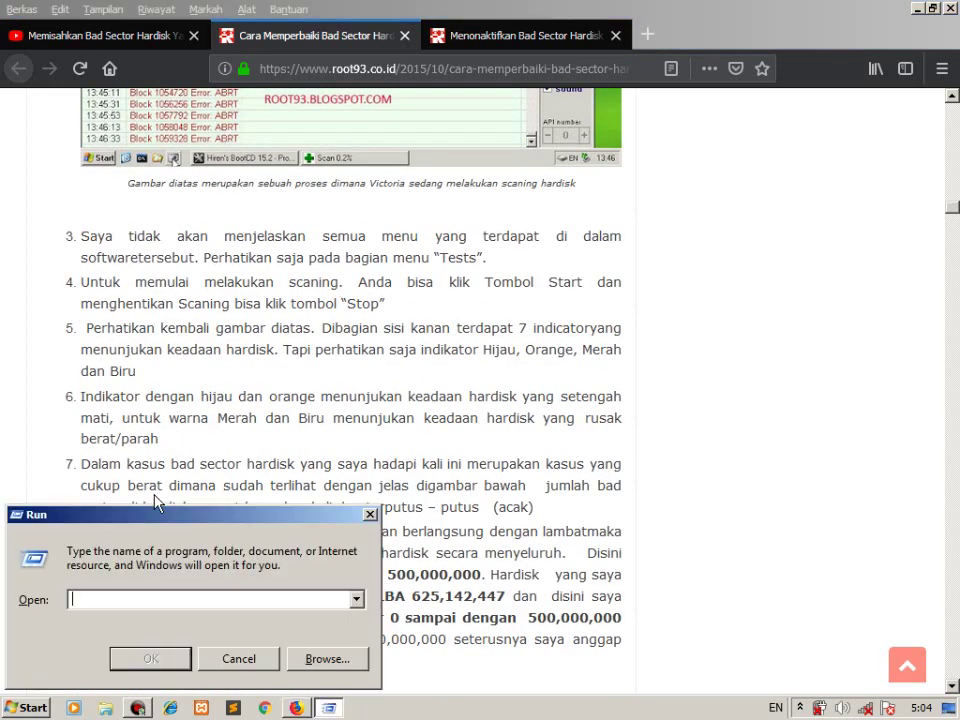
left_click(355, 664)
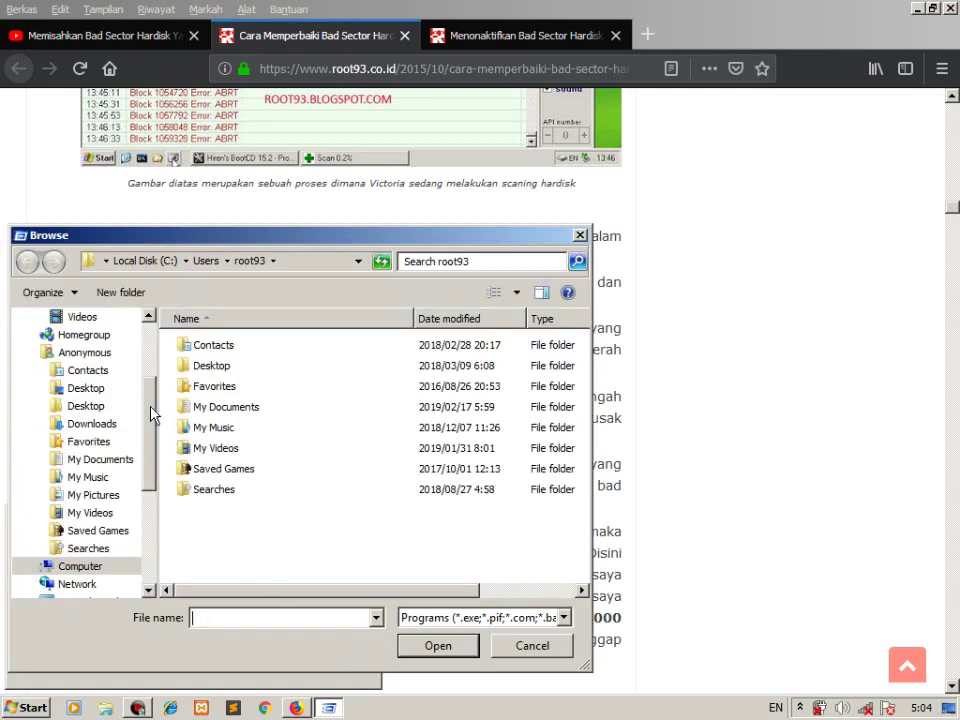
left_click_drag(150, 416, 157, 463)
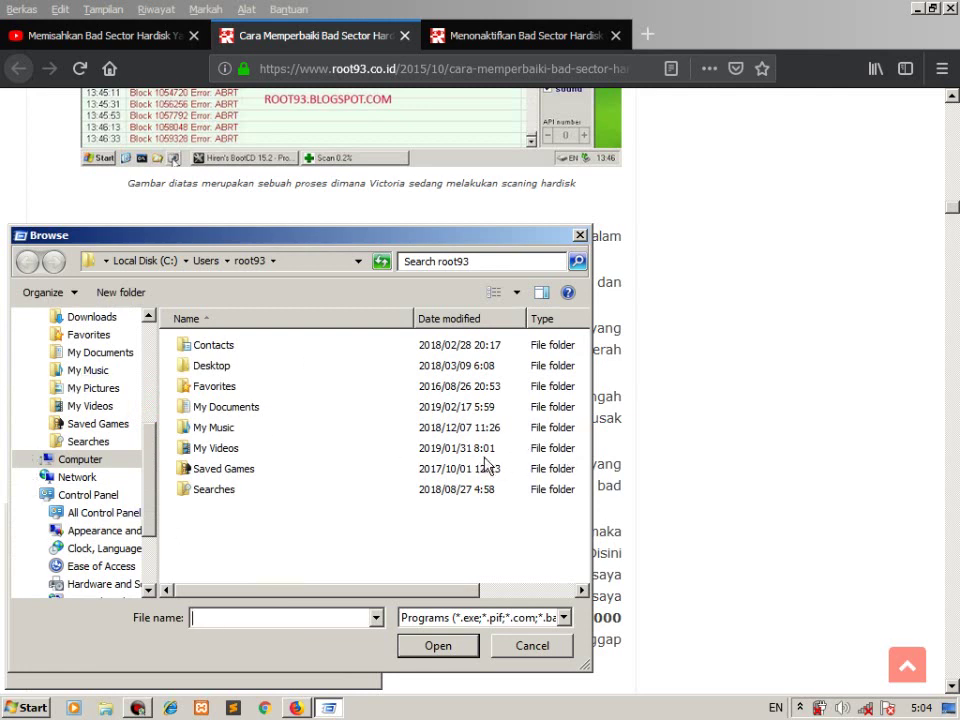
left_click(88, 463)
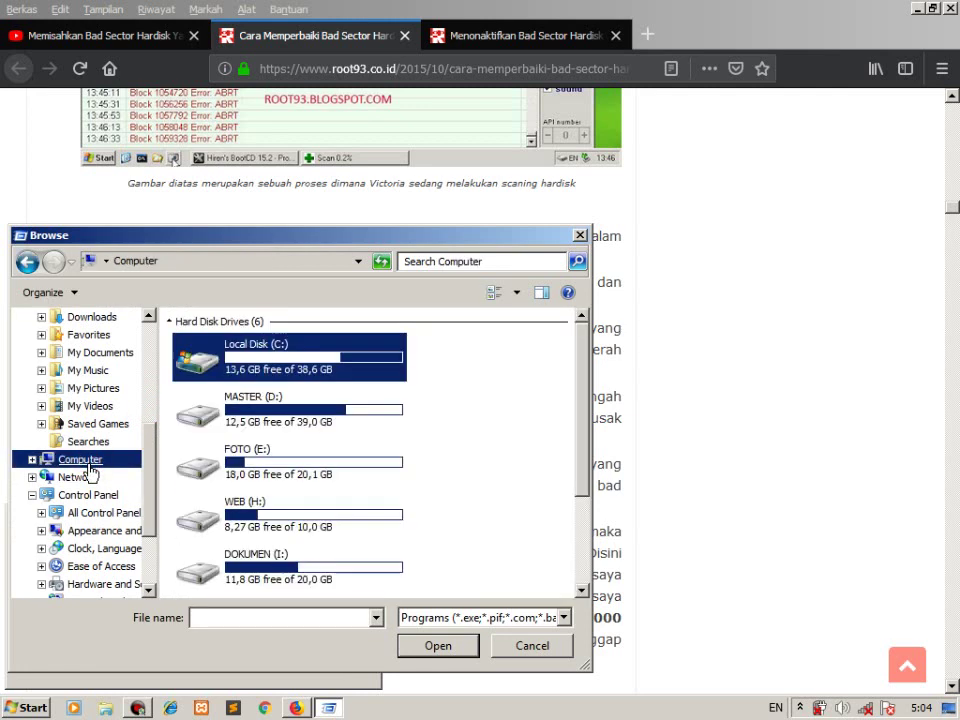
left_click(306, 493)
scroll(308, 497, "down", 2)
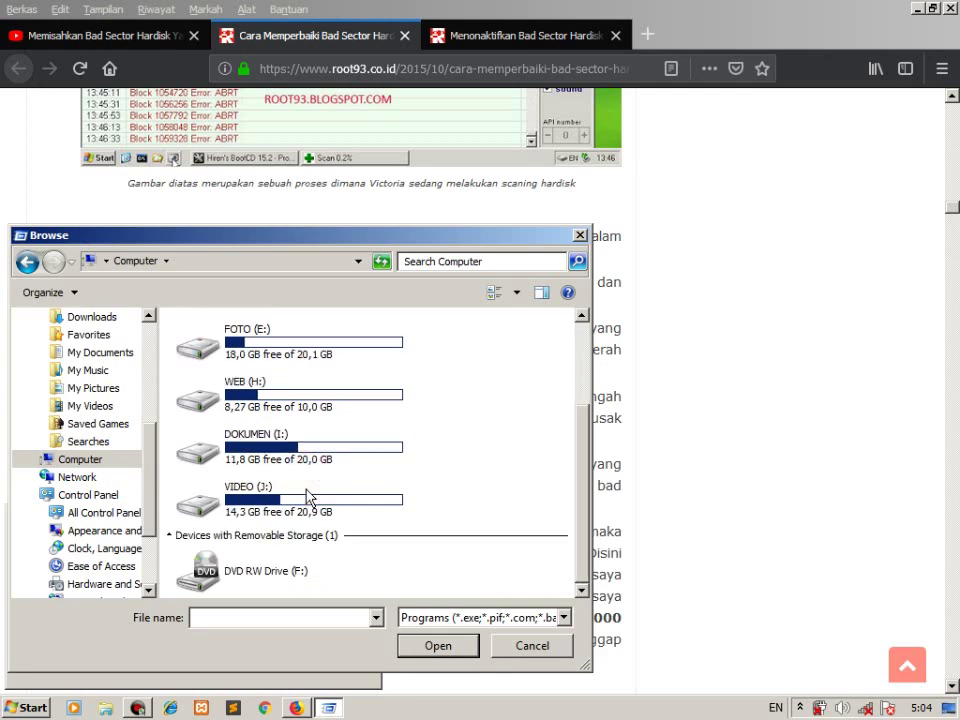
left_click(275, 358)
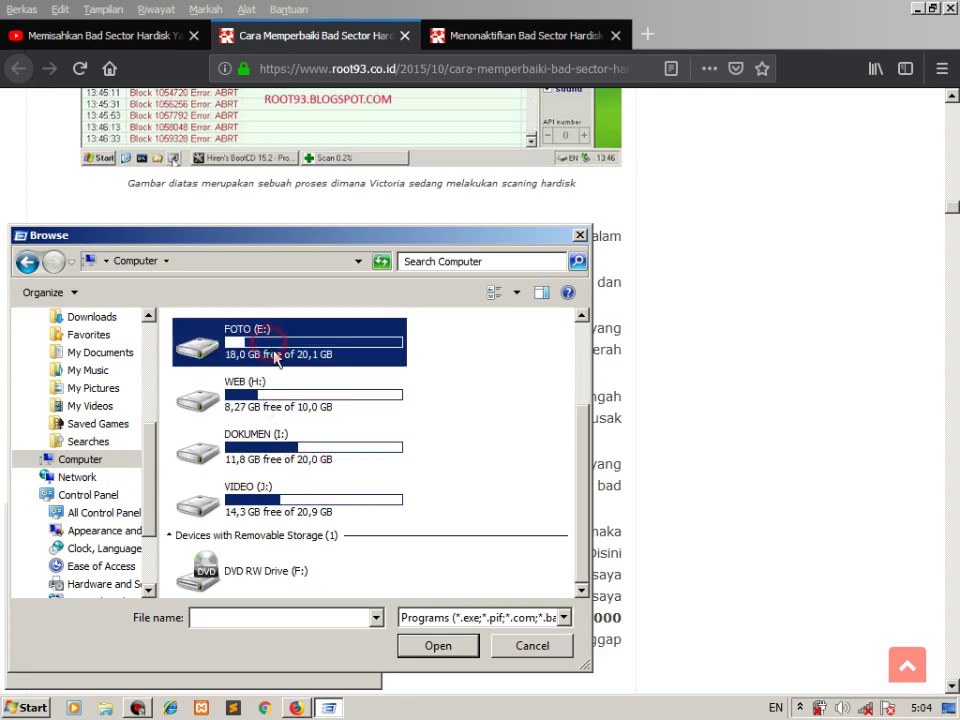
scroll(275, 358, "up", 2)
double_click(296, 400)
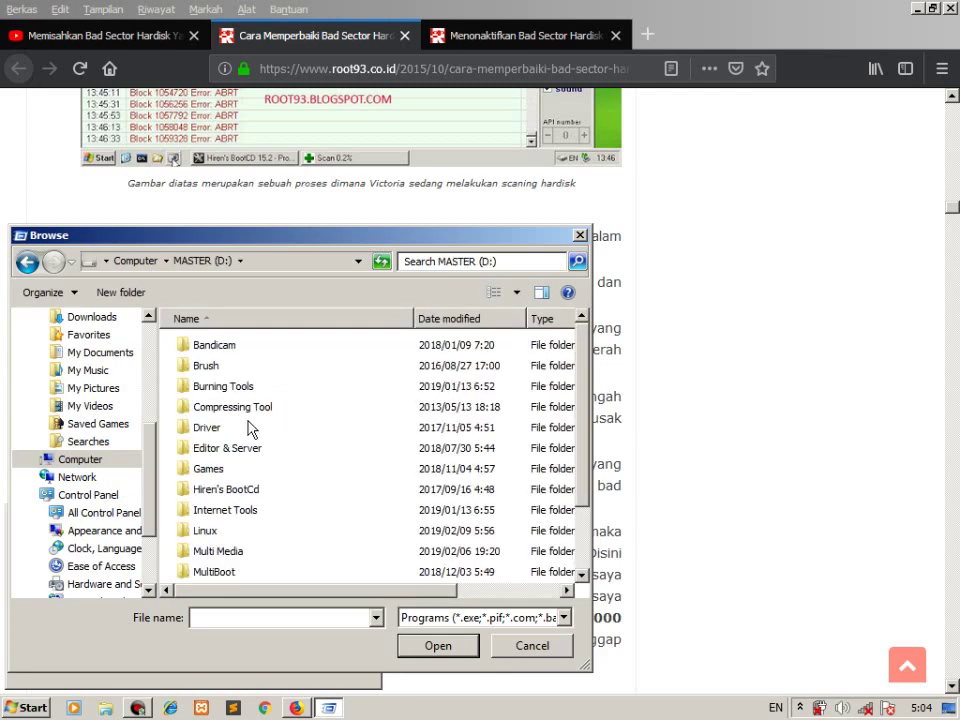
Select HBCDMenu.cmd in the Hiren's 15 Hasil Modifikasi folder inside Hiren's BootCd.
left_click(236, 448)
double_click(227, 490)
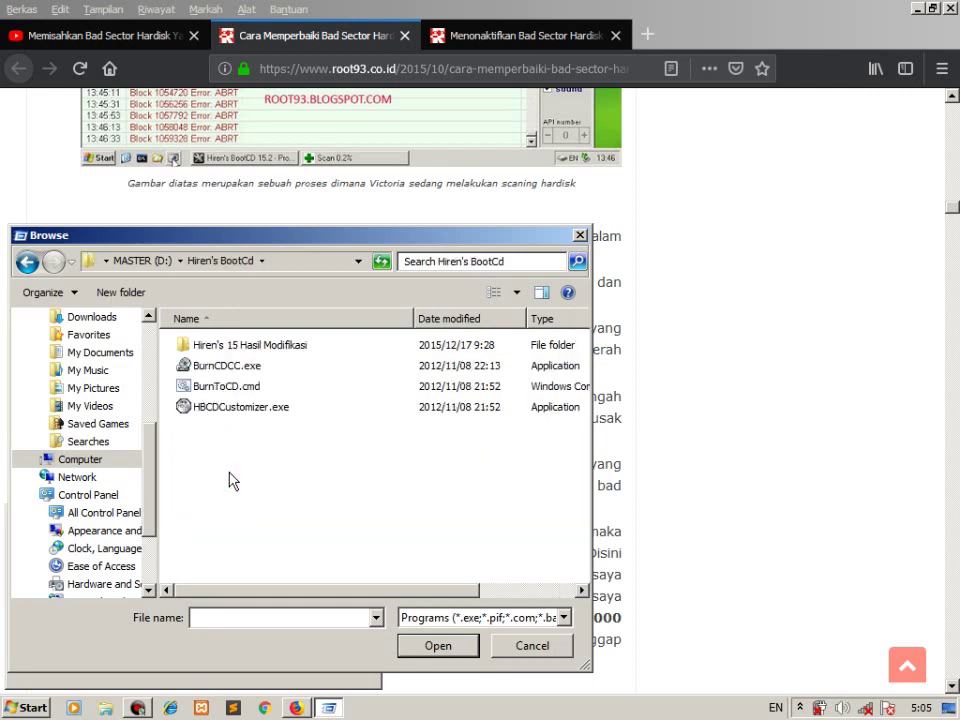
double_click(205, 344)
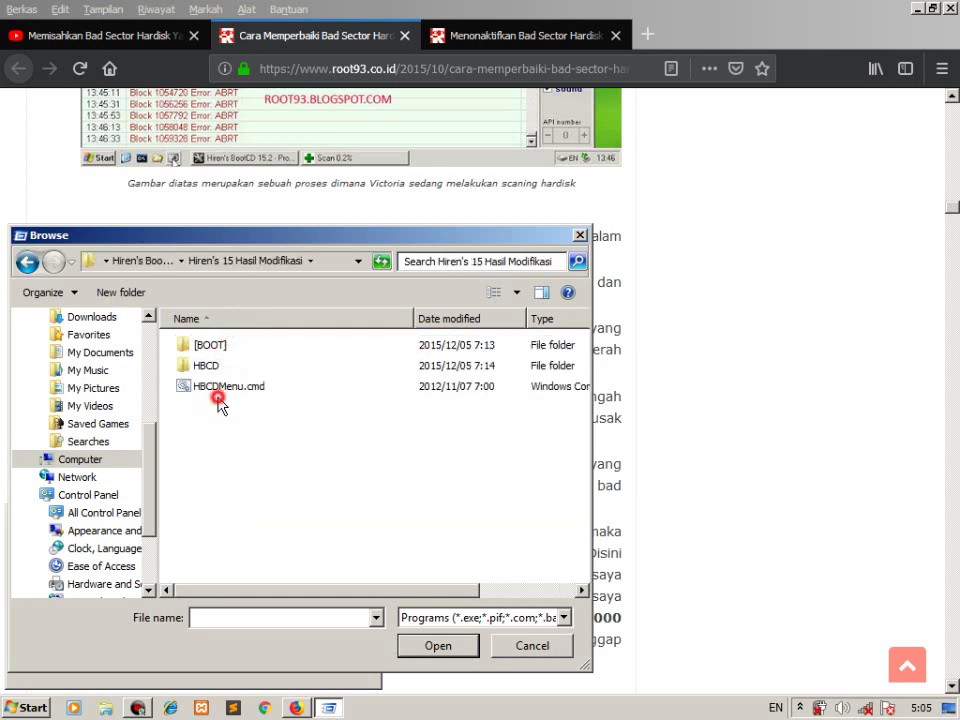
left_click(221, 392)
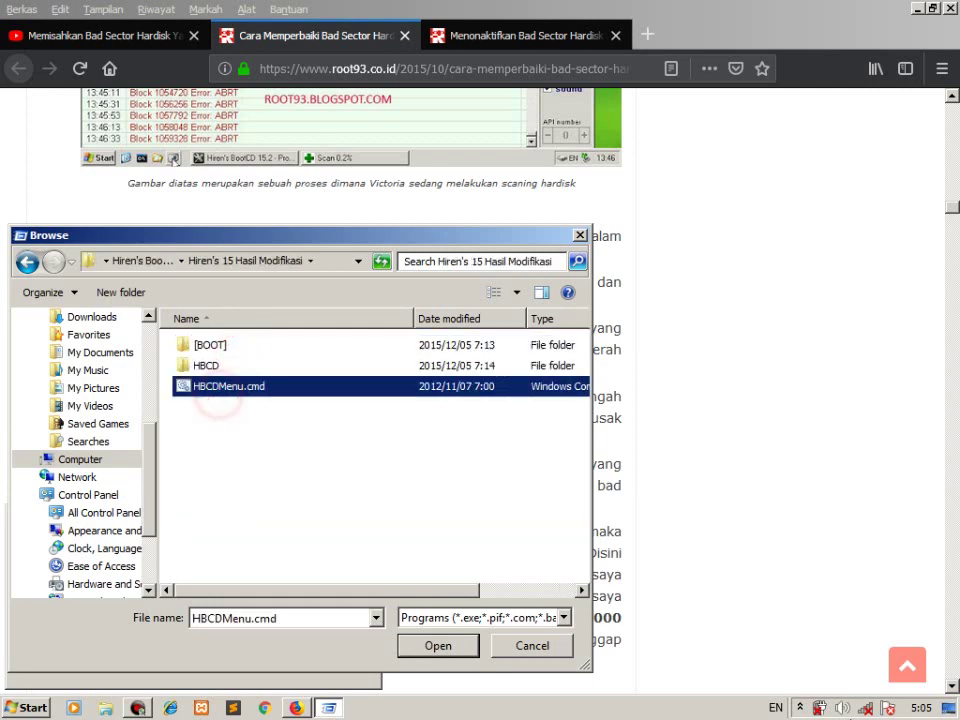
Permanently allow USB programs to run in the background antivirus protection.
left_click(800, 707)
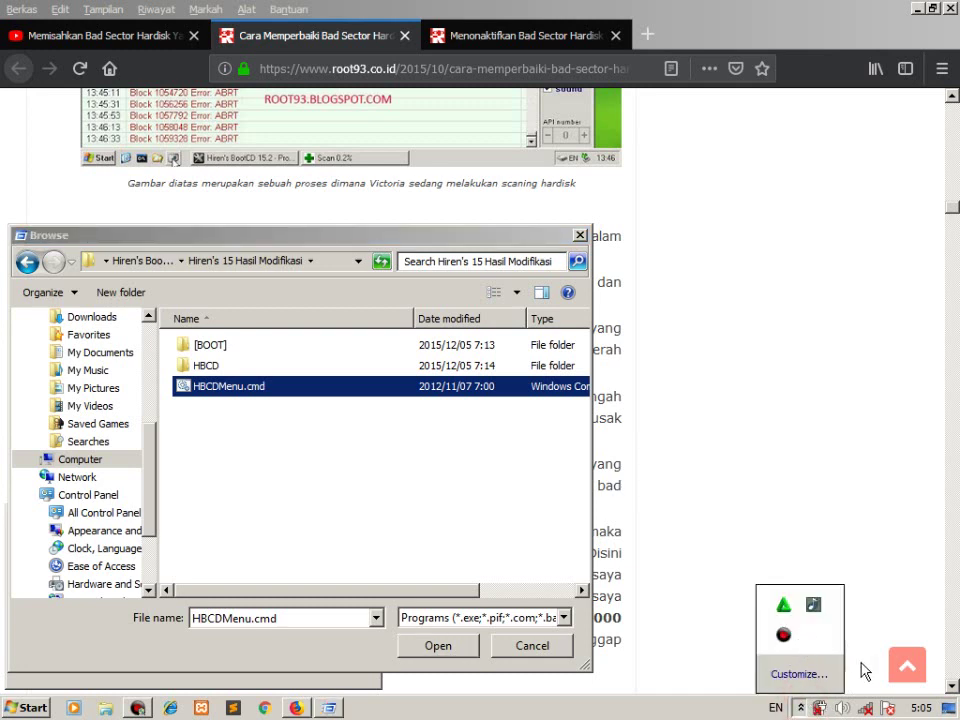
right_click(783, 602)
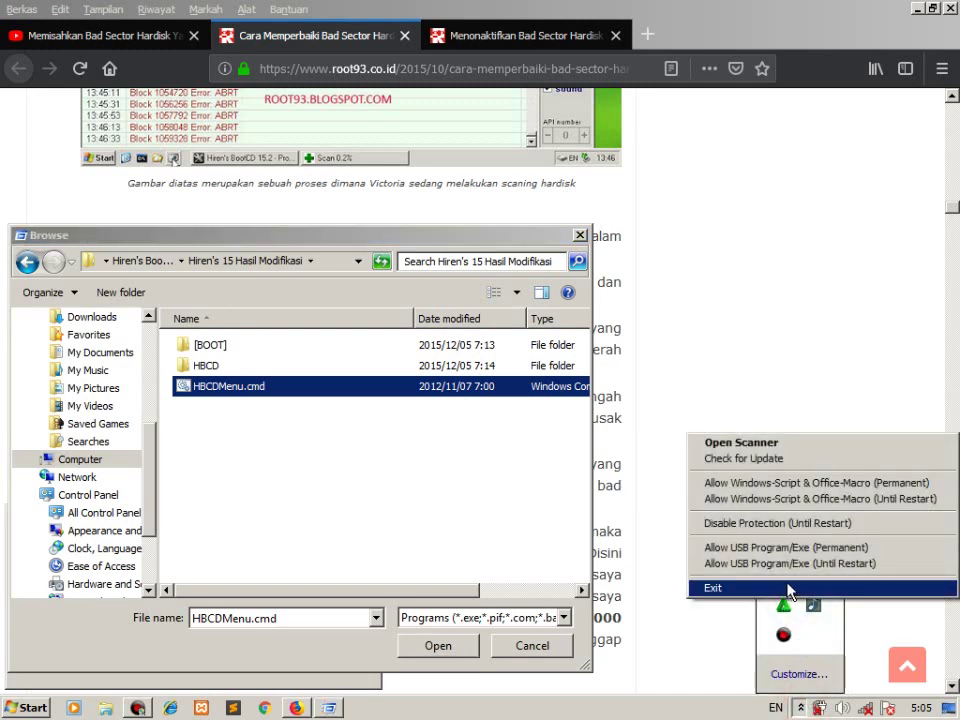
left_click(786, 548)
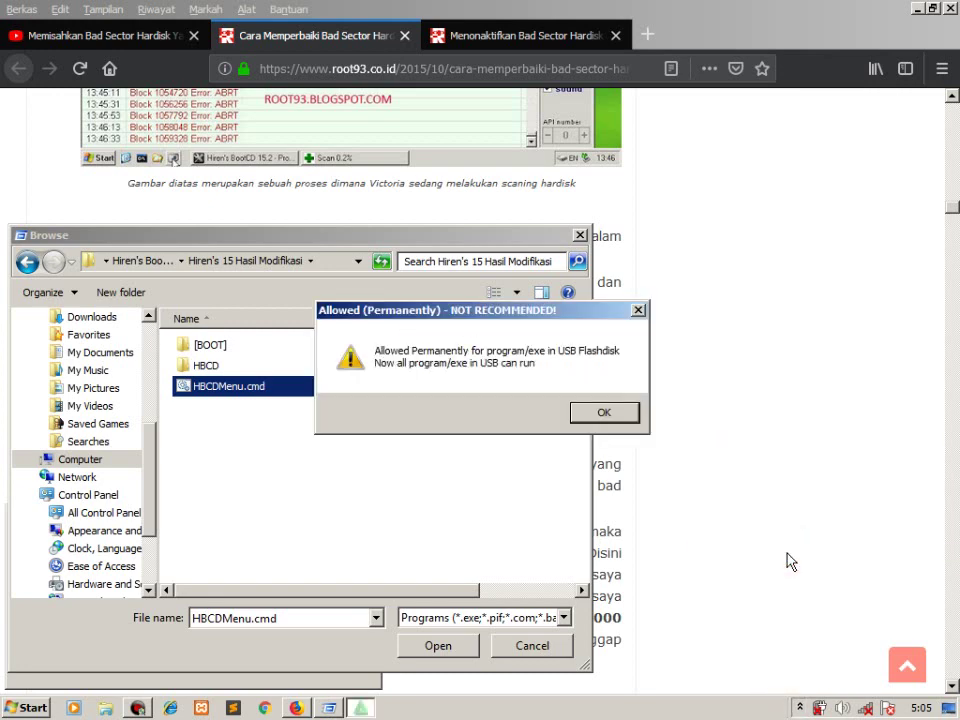
left_click(590, 416)
Run HBCDMenu.cmd and minimize the browser to show the Hiren's BootCD program launcher.
left_click(439, 645)
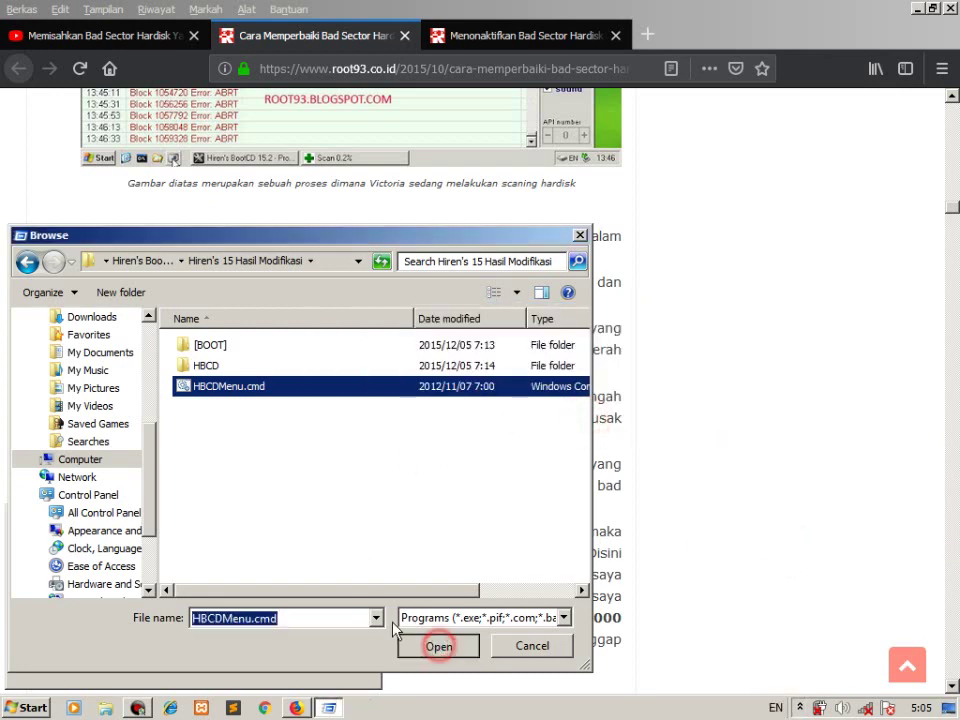
left_click(148, 658)
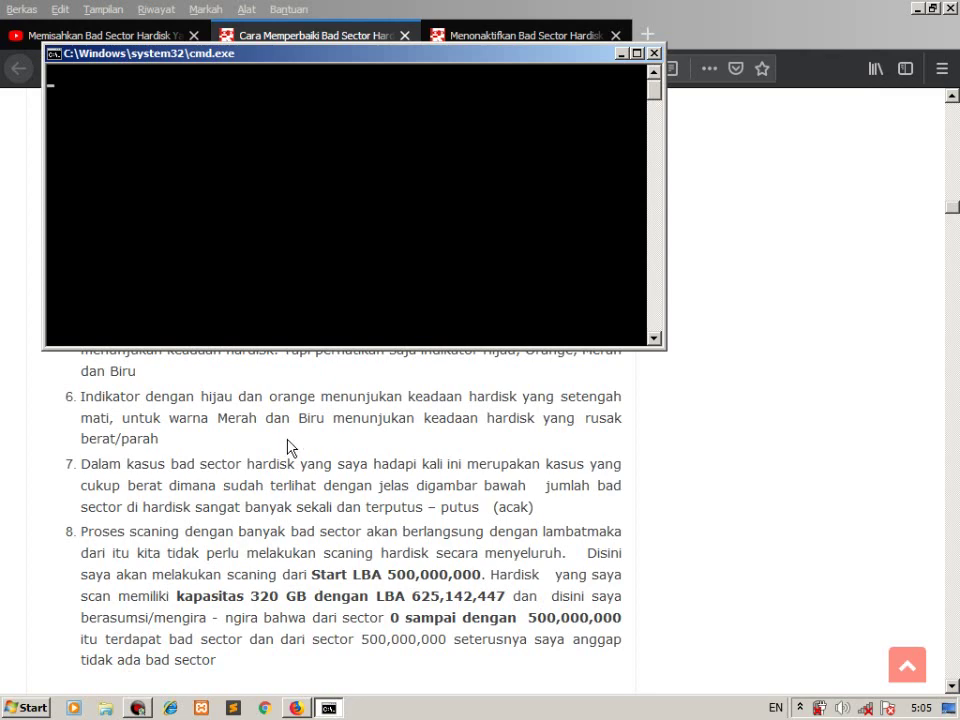
left_click(918, 8)
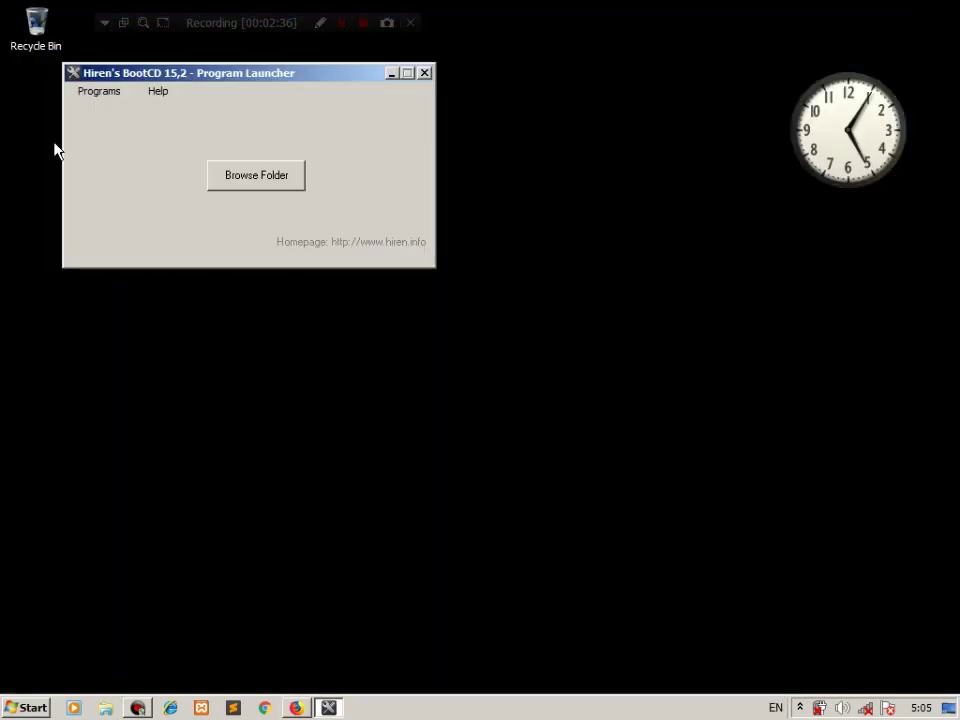
Launch Victoria (HDD Info / Test) from the launcher's Testing programs.
left_click(97, 91)
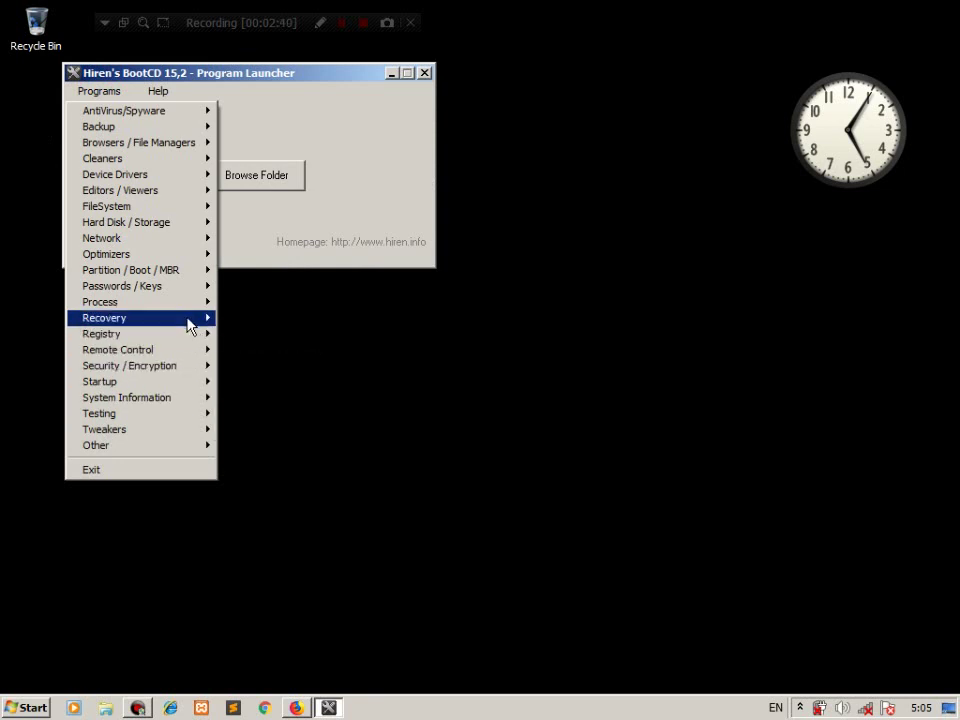
mouse_move(171, 280)
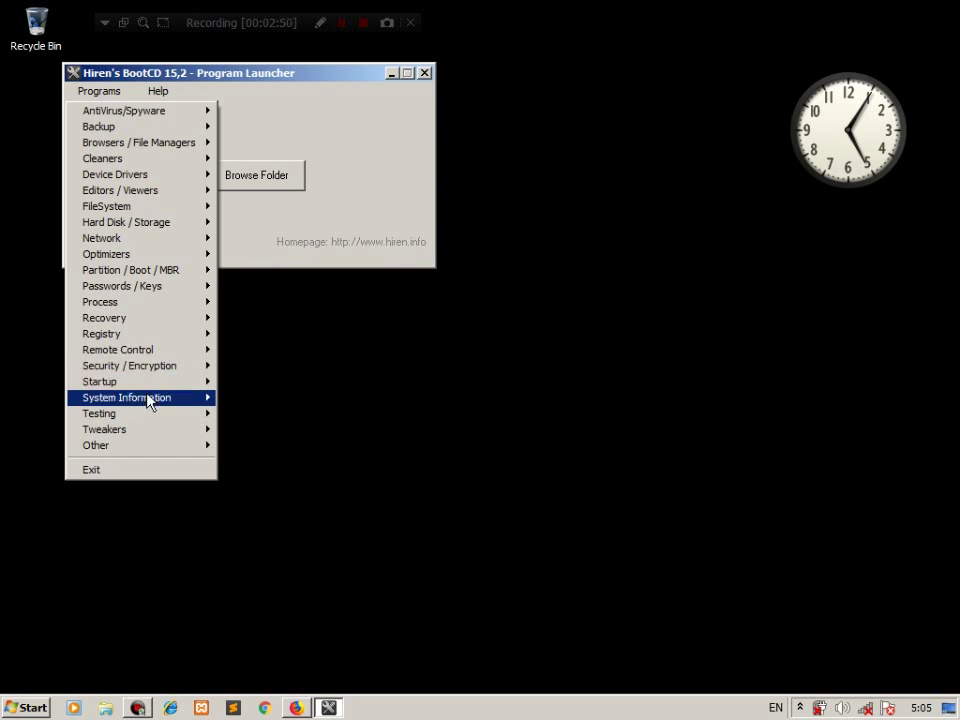
mouse_move(150, 398)
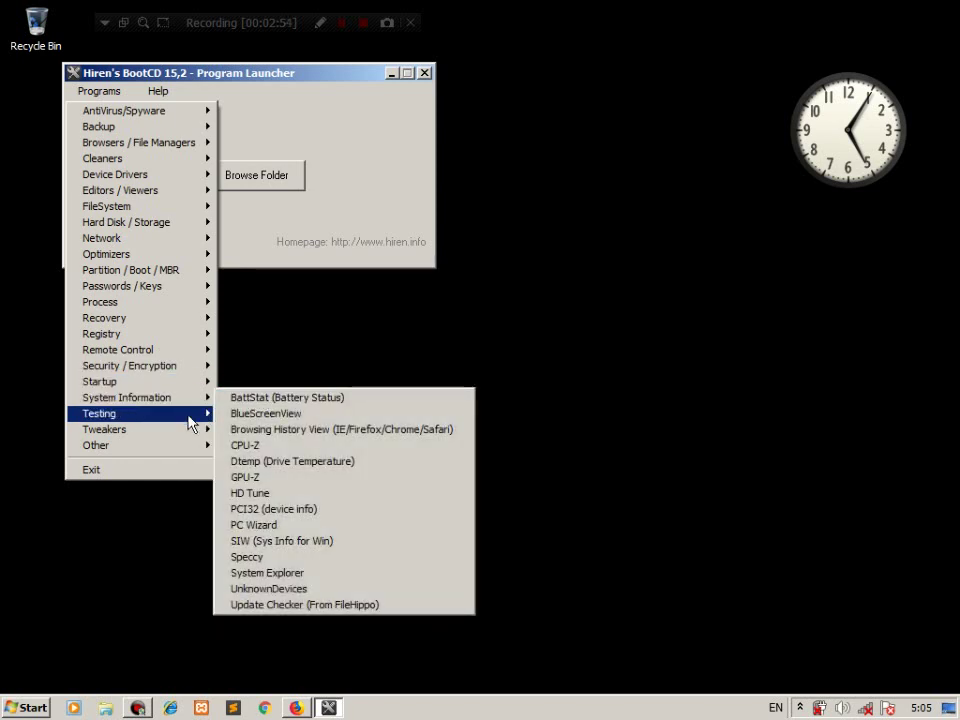
mouse_move(193, 415)
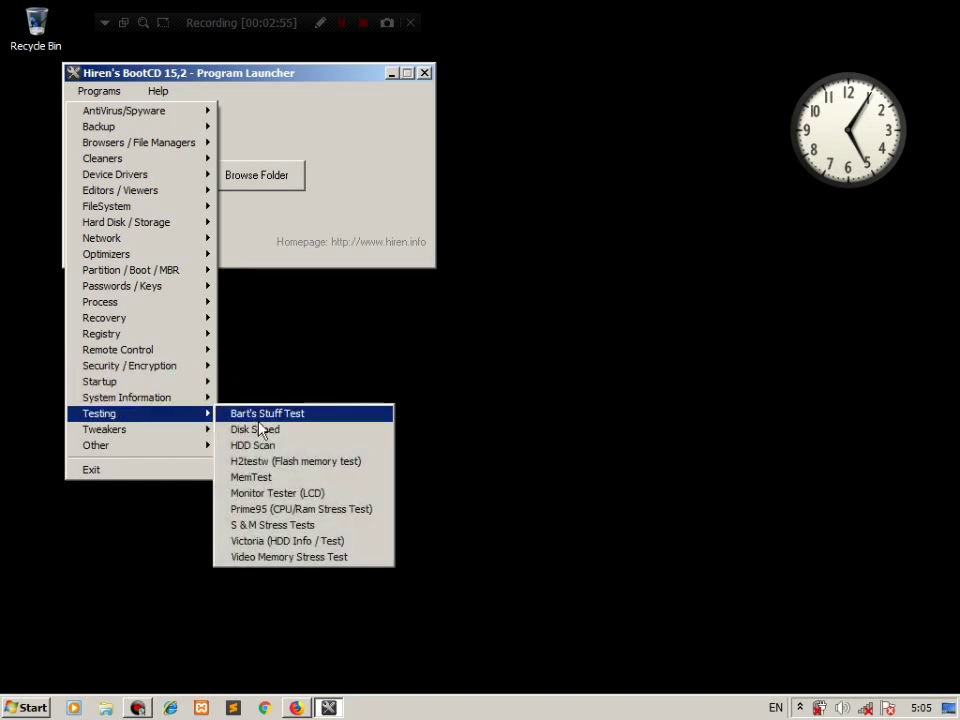
left_click(264, 545)
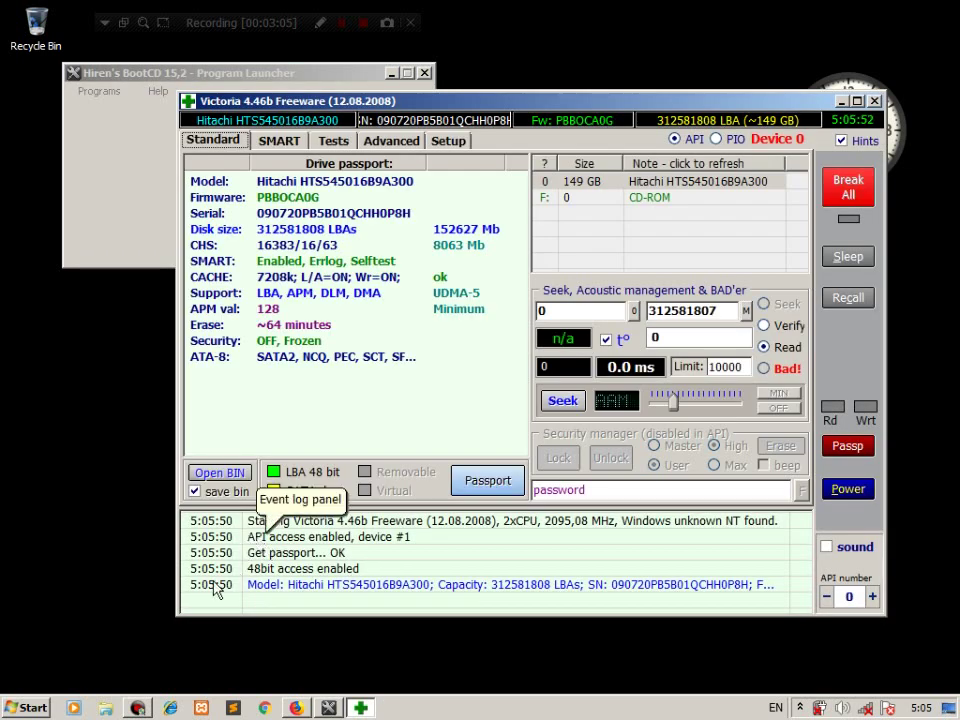
Check the article in Firefox, return to Victoria and look over its SMART attributes, test settings and drive passport.
left_click(293, 708)
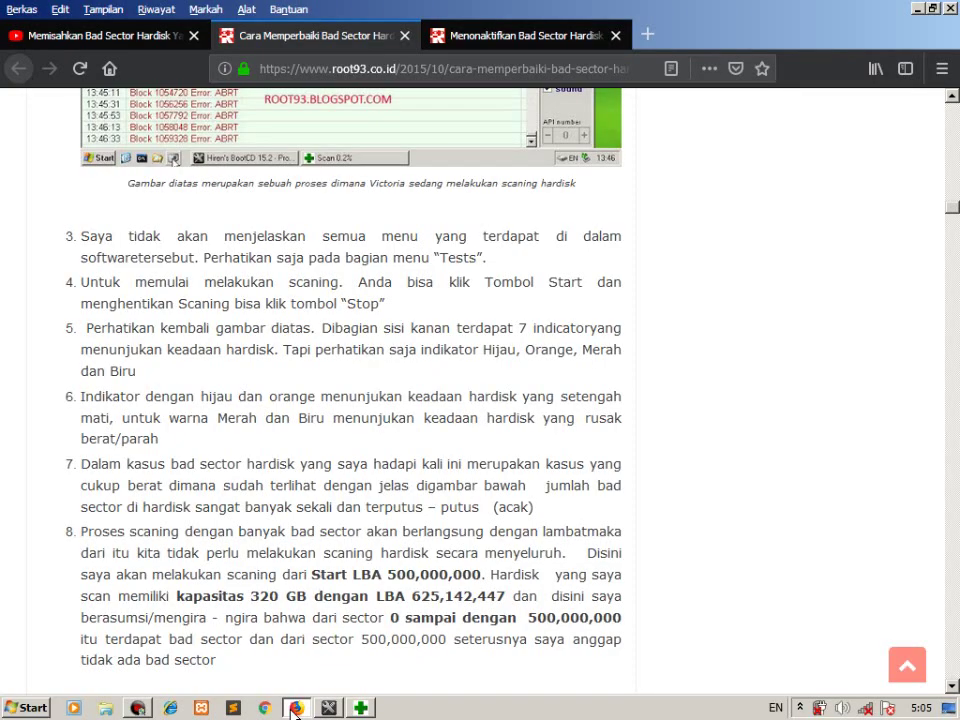
left_click(293, 708)
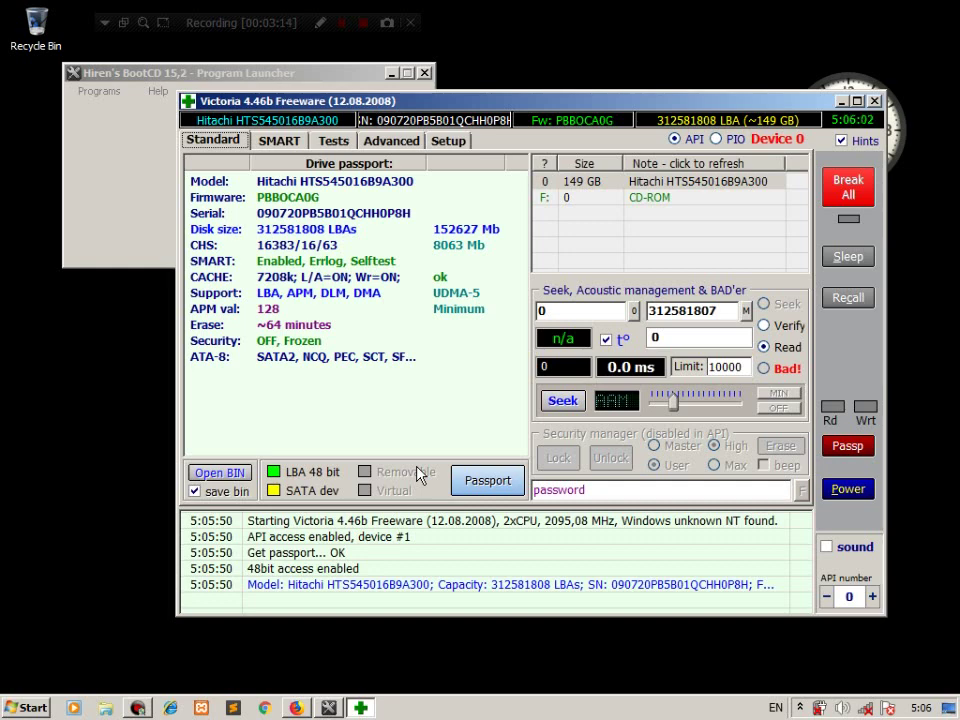
left_click(277, 142)
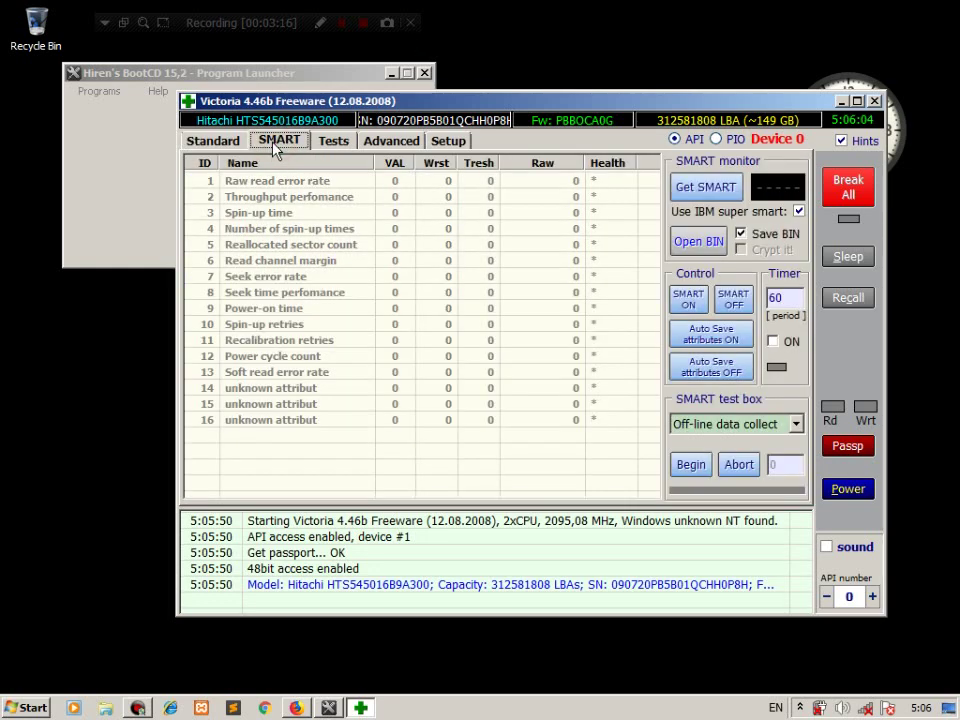
left_click(330, 143)
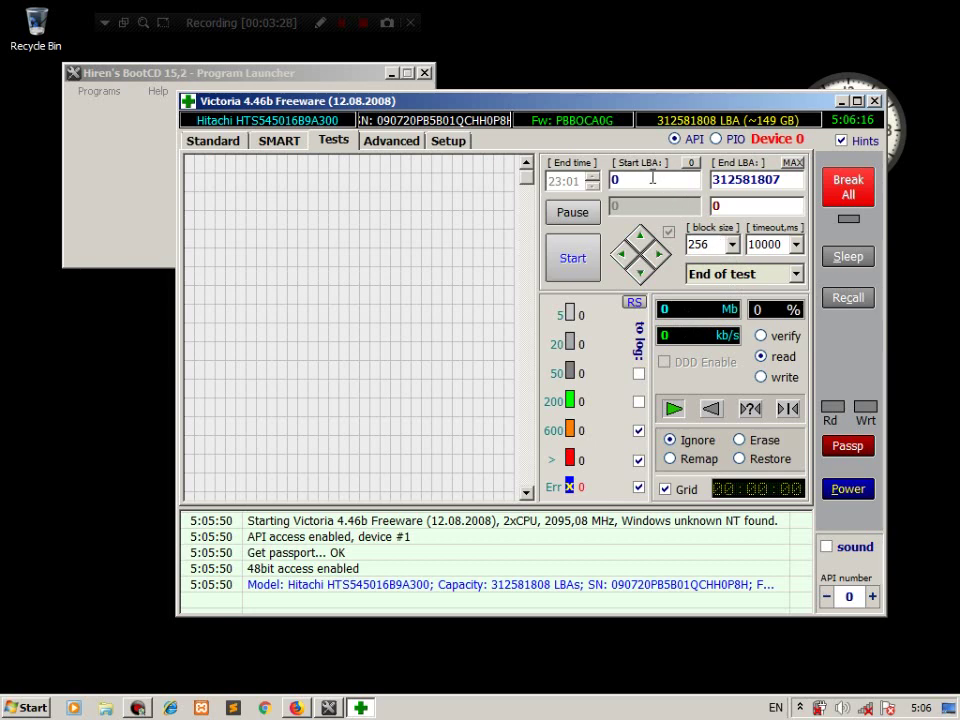
left_click(212, 143)
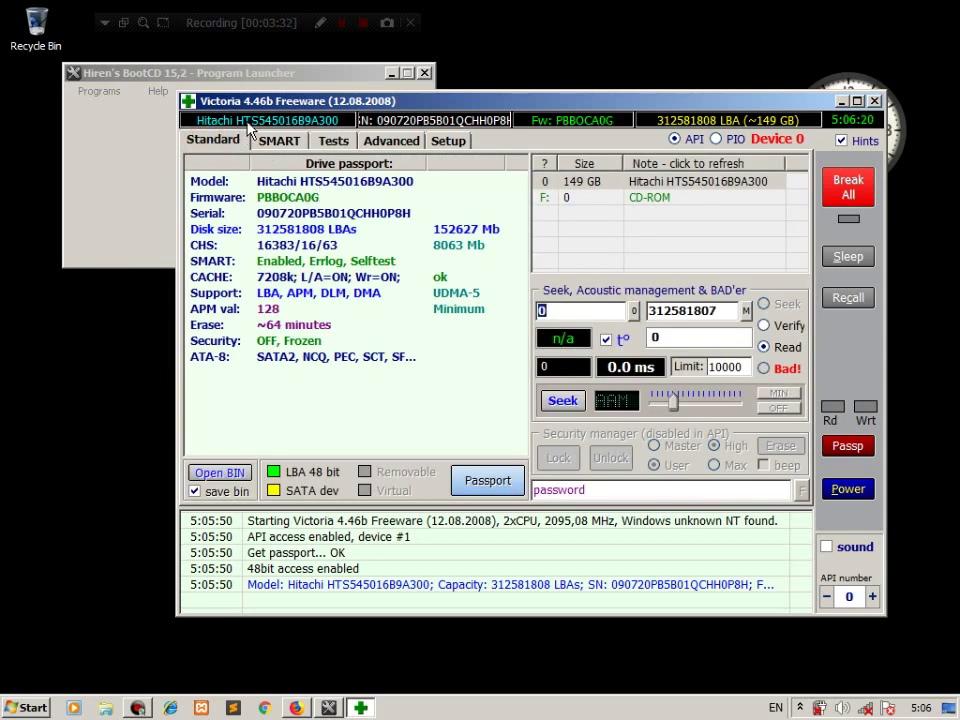
left_click_drag(209, 100, 178, 138)
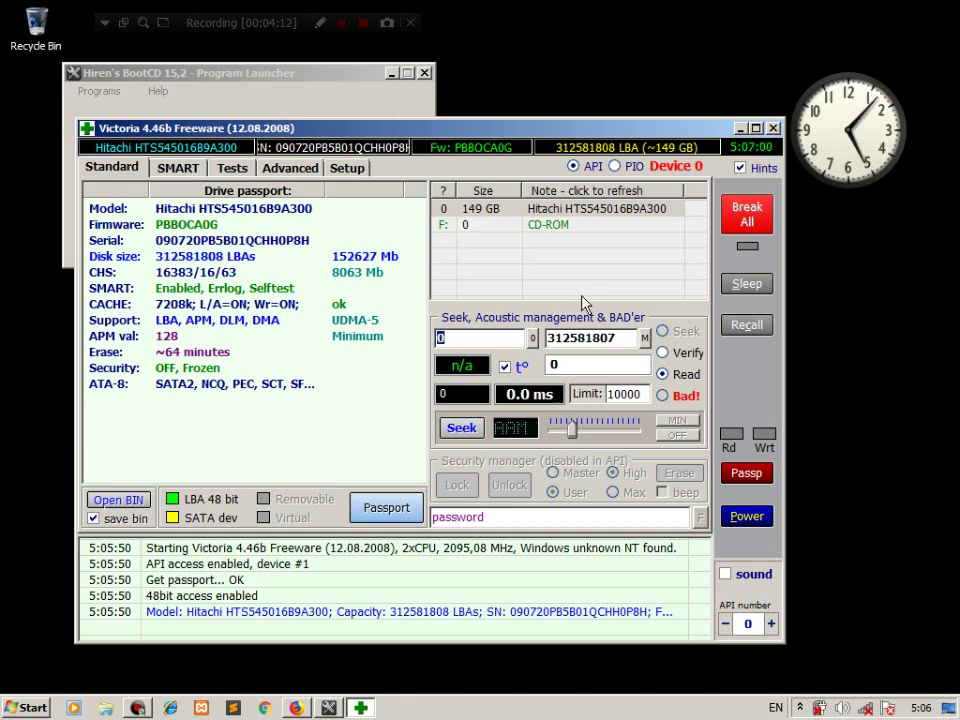
Start a read surface scan of the Hitachi hard disk from LBA 0 to 312581807.
left_click(180, 166)
left_click(241, 167)
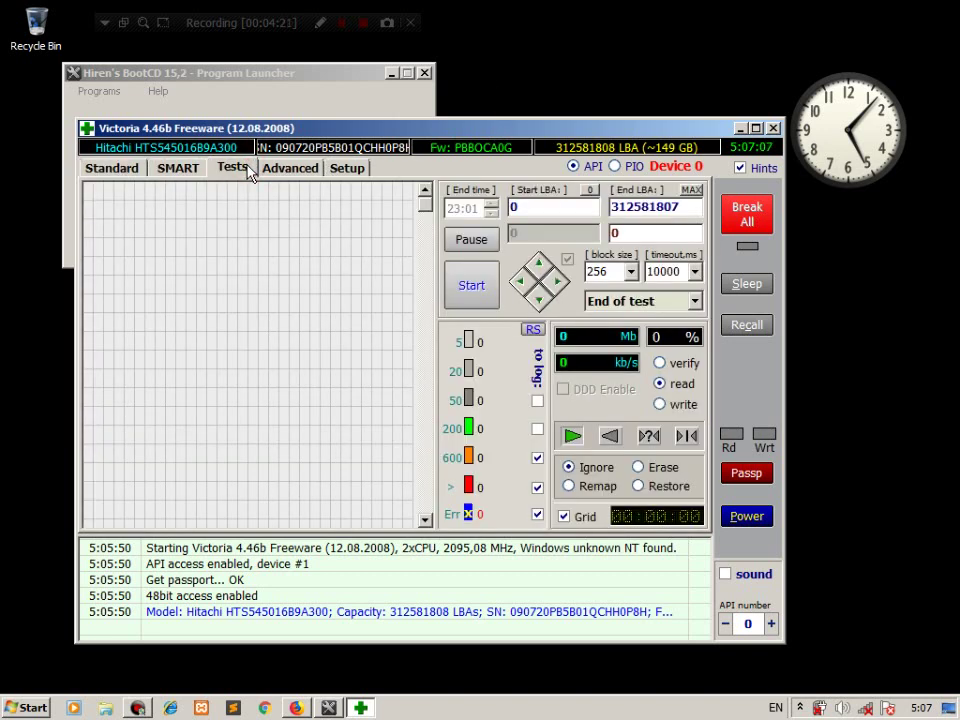
double_click(584, 205)
left_click(471, 289)
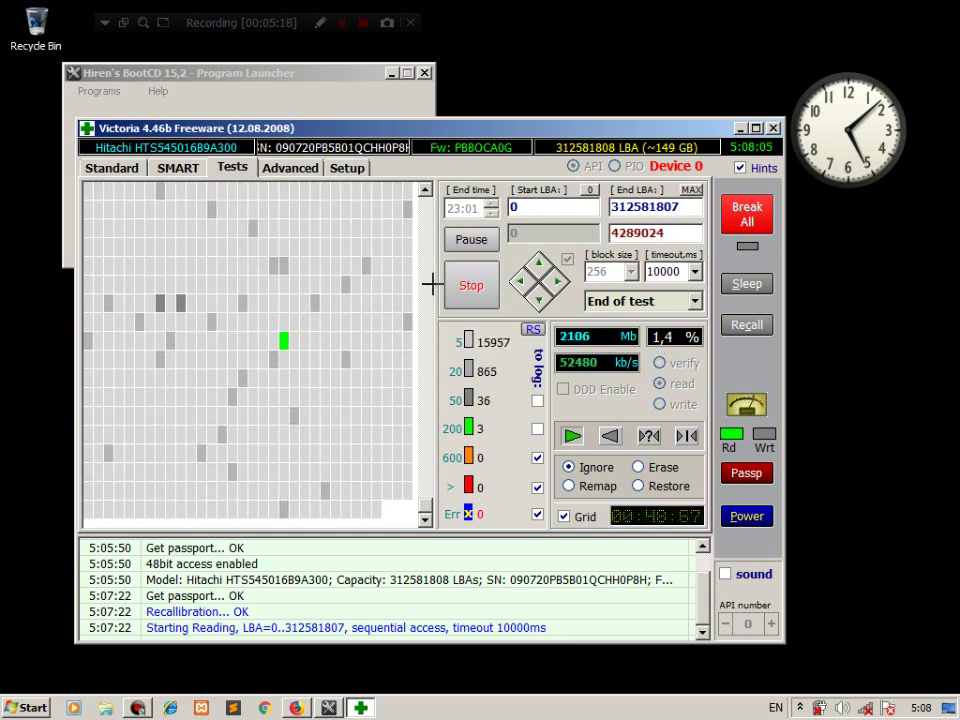
Stop the surface scan and highlight the LBA position it reached.
left_click(468, 288)
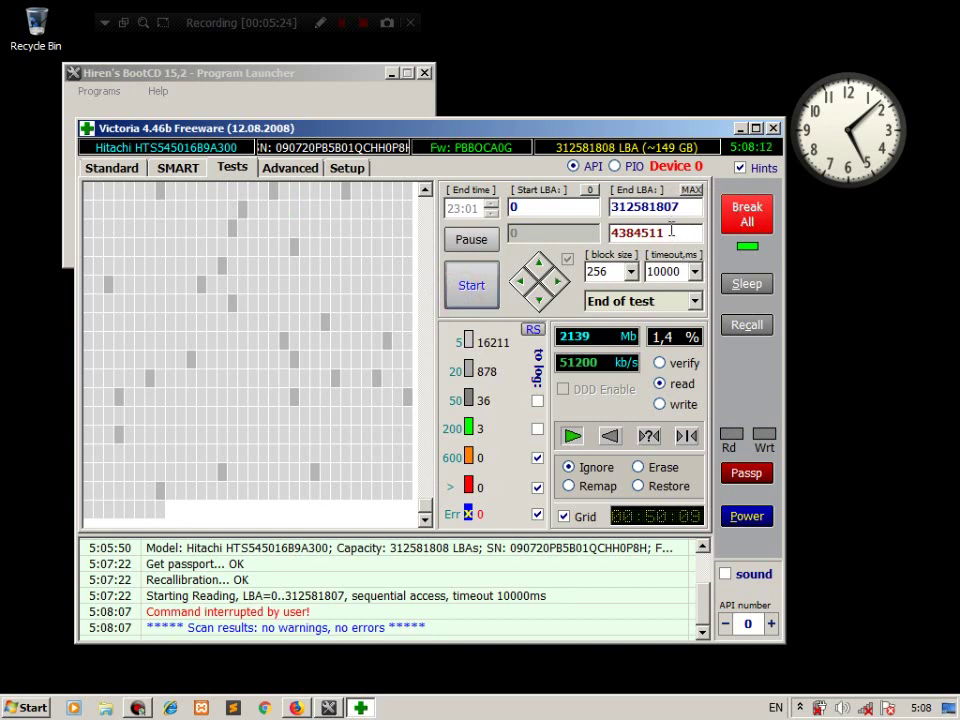
left_click_drag(671, 229, 603, 231)
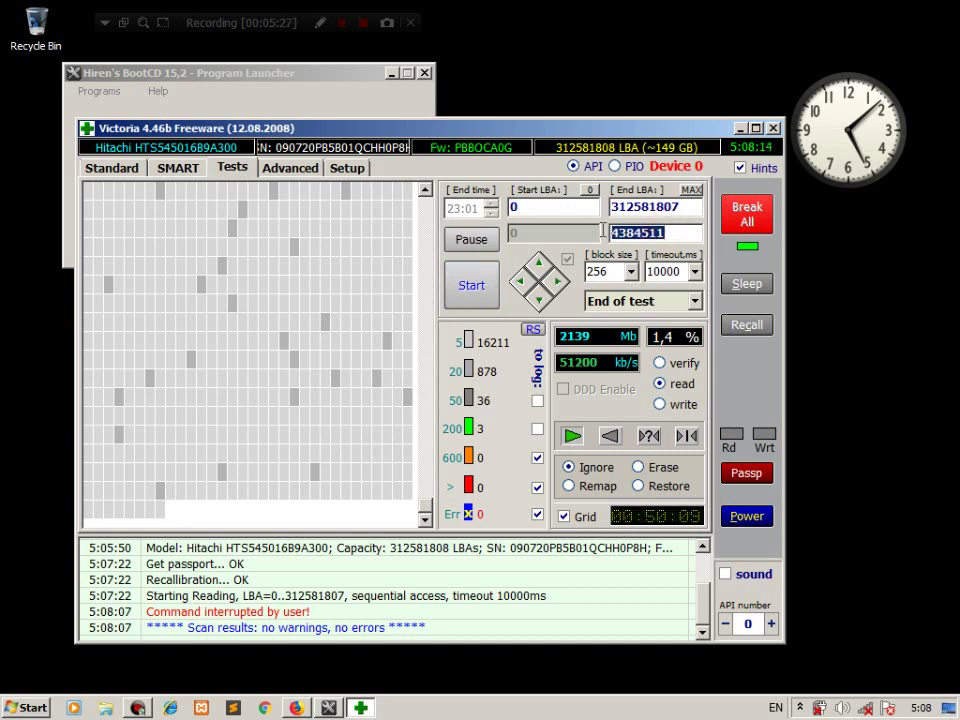
left_click(678, 236)
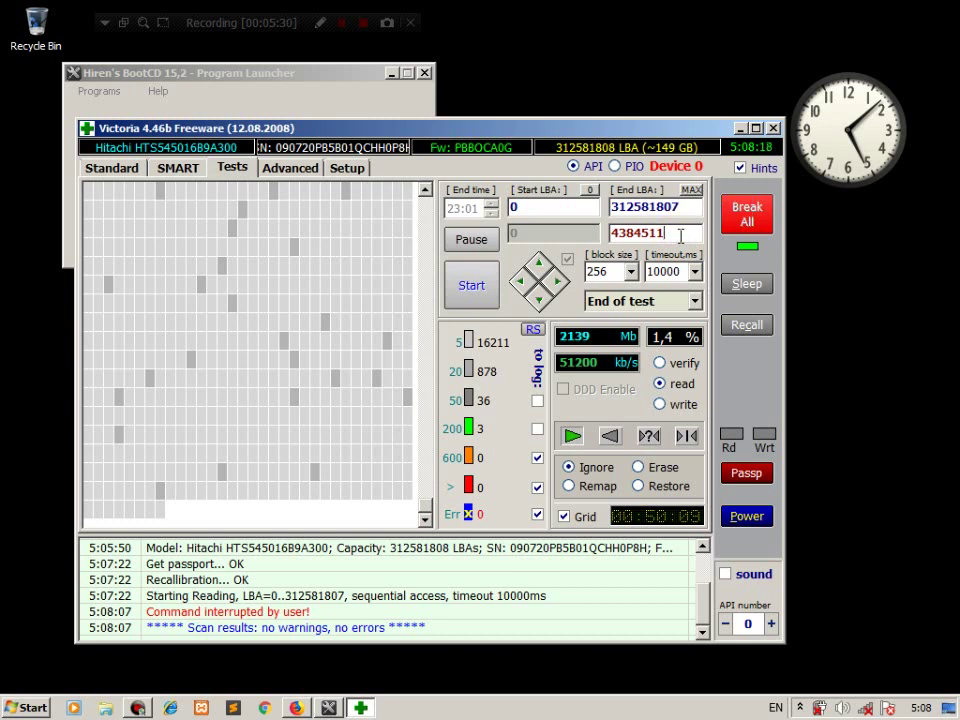
Rerun the read scan of the Hitachi disk from LBA 0 briefly and stop it.
left_click(482, 285)
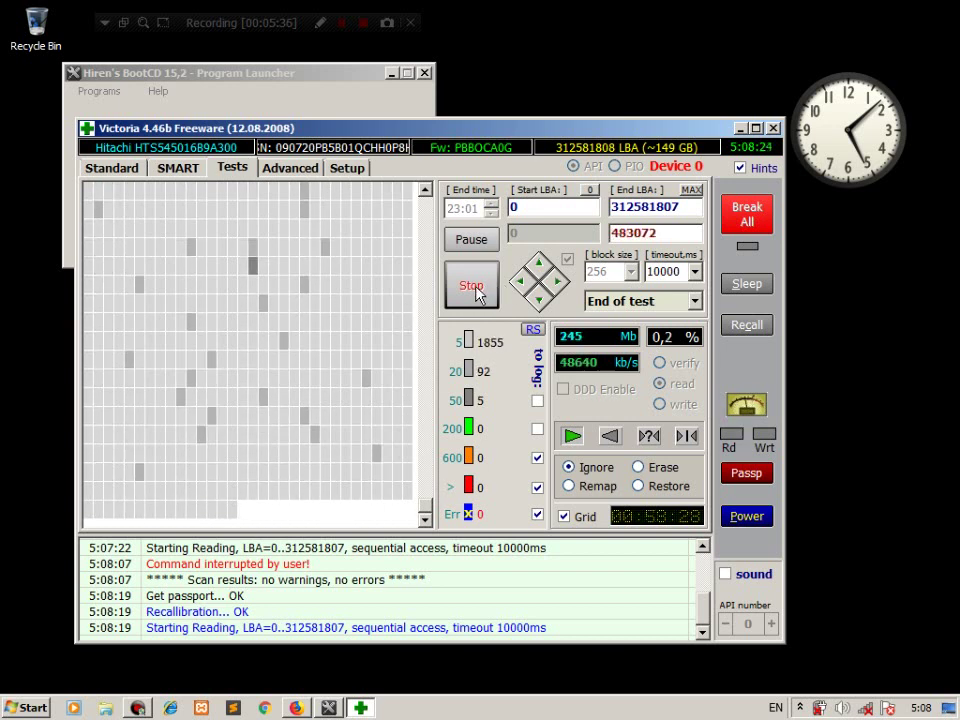
left_click(475, 287)
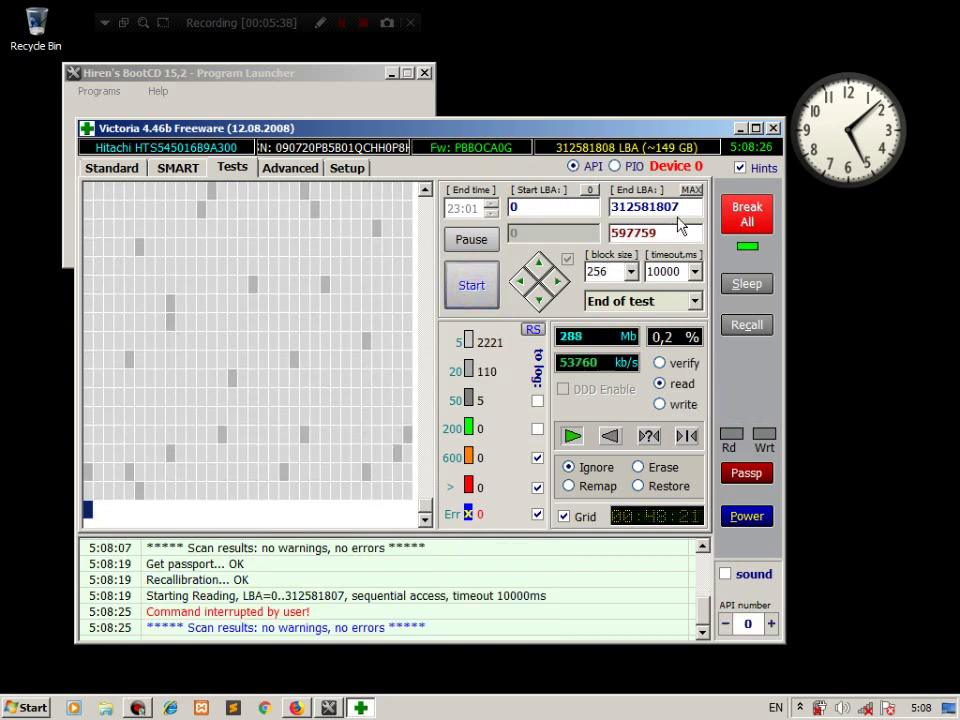
Set the start LBA to 40000000, run the read scan from there and stop it.
left_click(545, 208)
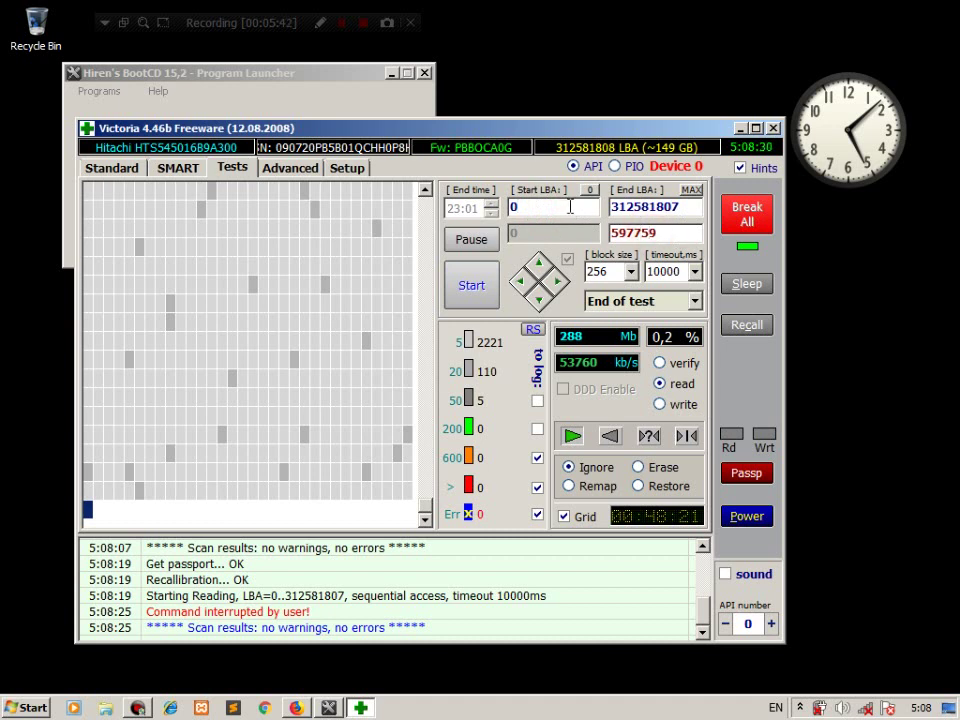
double_click(566, 206)
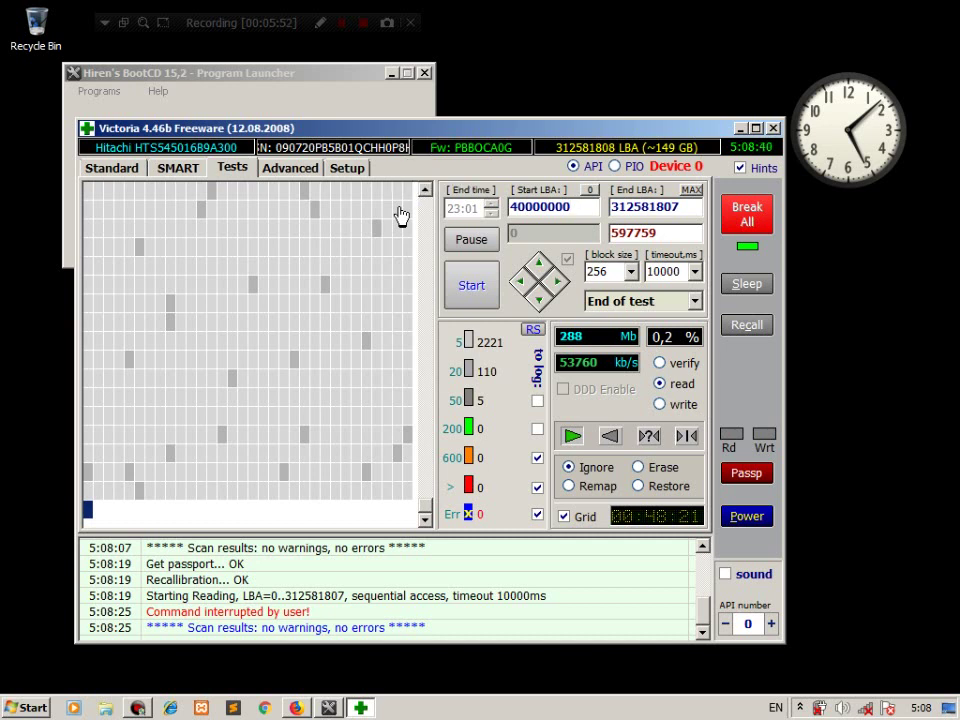
left_click(471, 288)
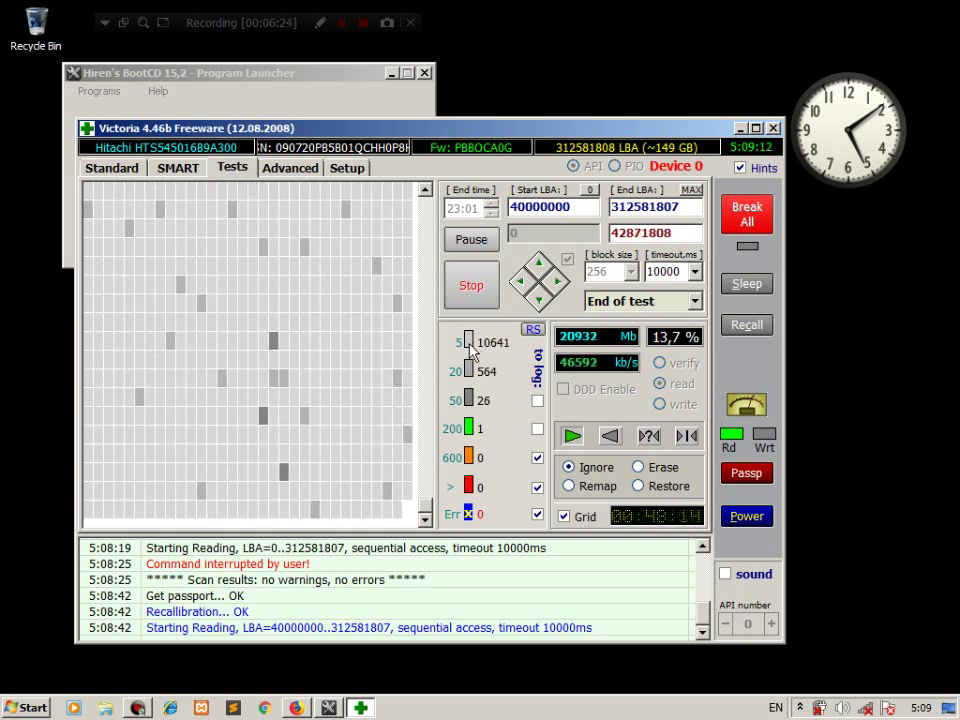
left_click(469, 287)
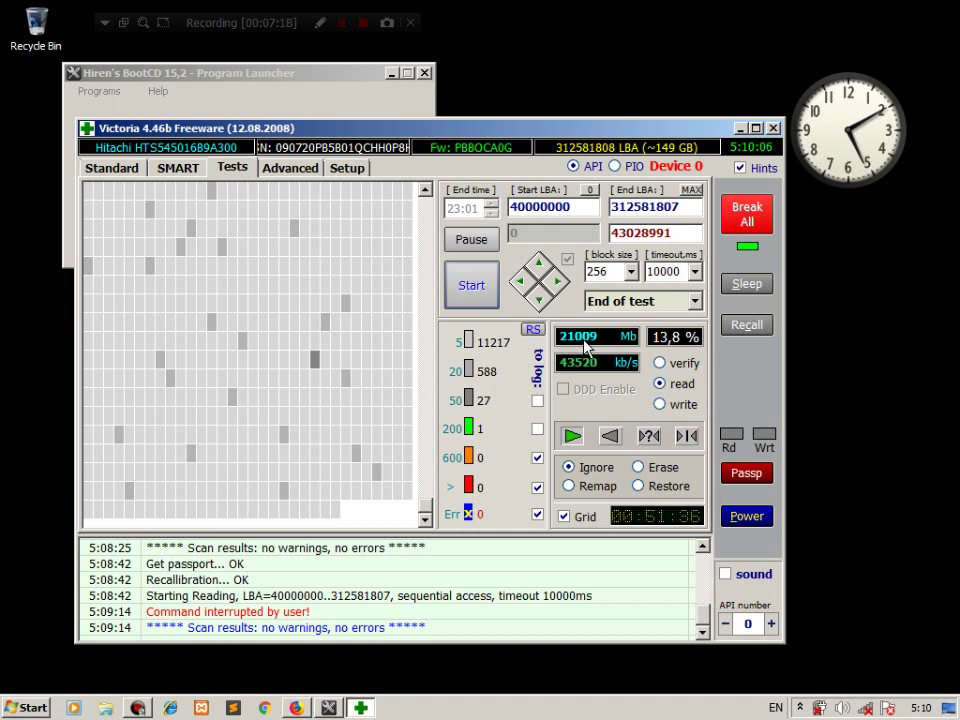
Minimize Victoria and look through the Recovery and Testing programs in the Hiren's BootCD launcher.
left_click(740, 129)
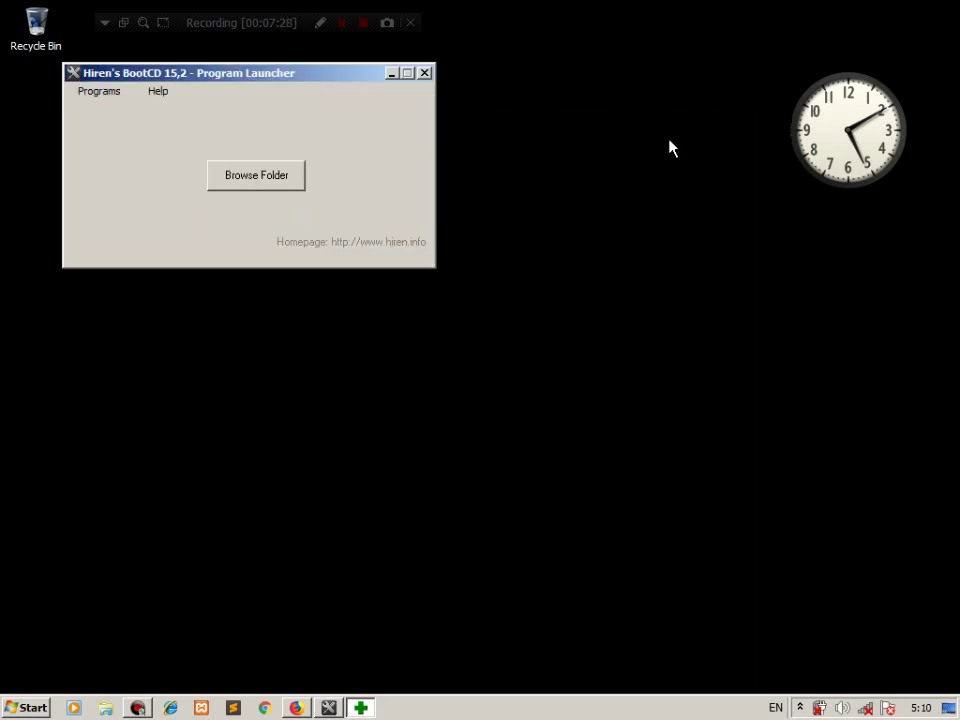
left_click(99, 91)
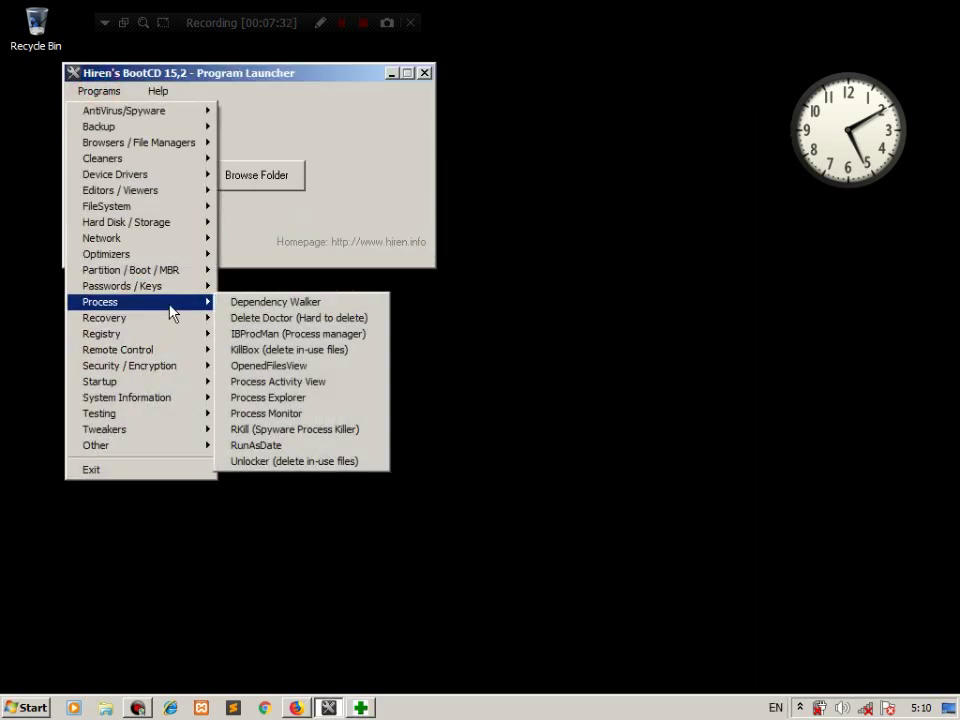
mouse_move(178, 322)
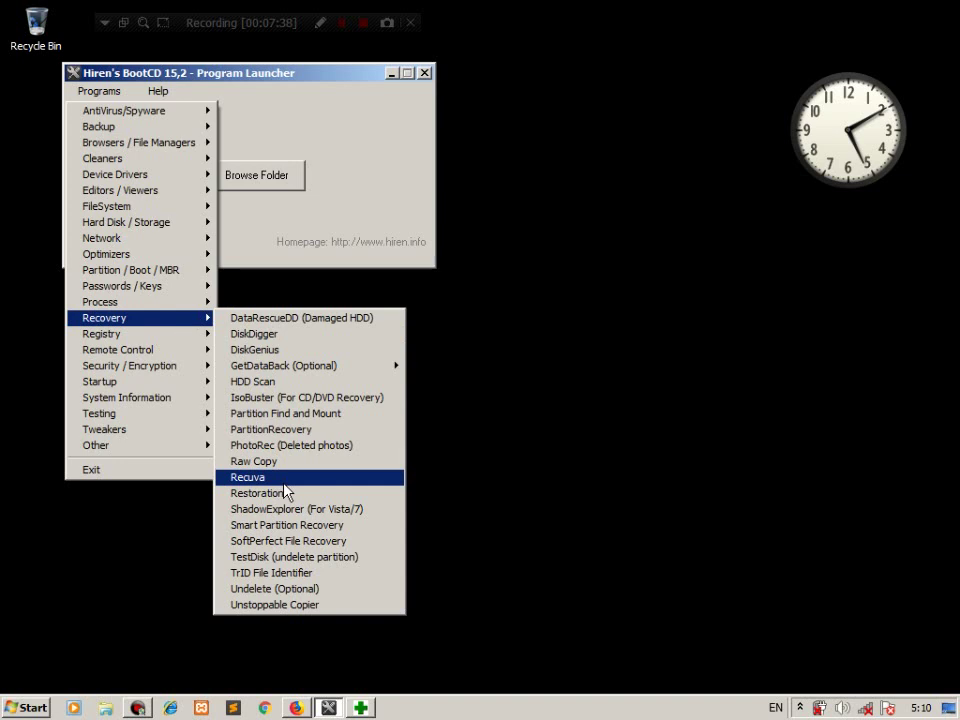
mouse_move(189, 418)
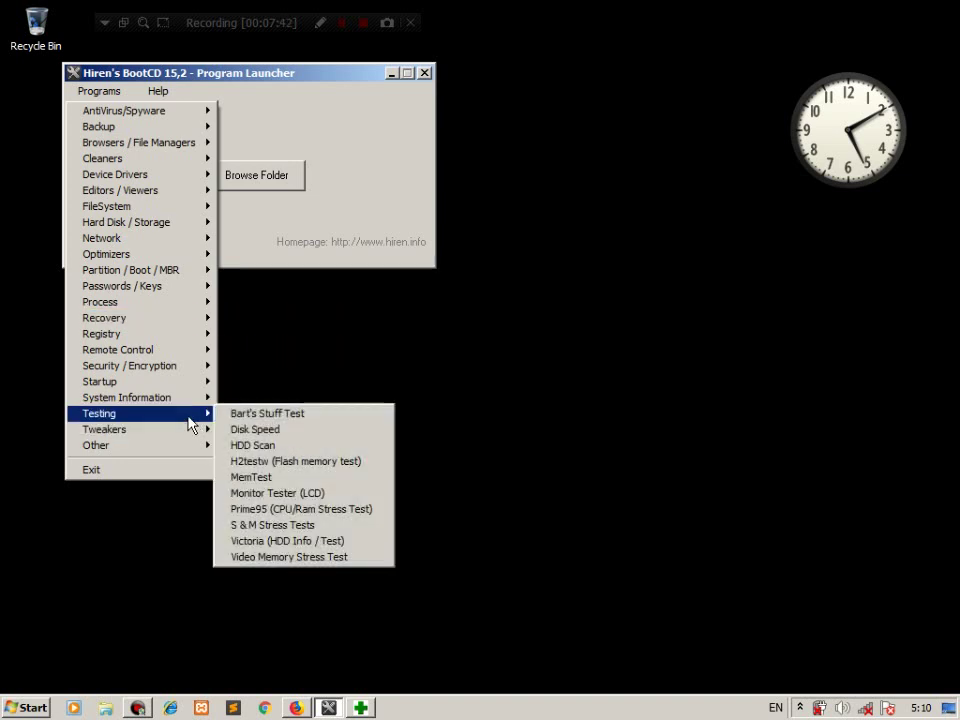
Switch to Firefox, skim the article on deactivating bad sectors from partition deletion to the surface test, and minimize the browser.
left_click(297, 707)
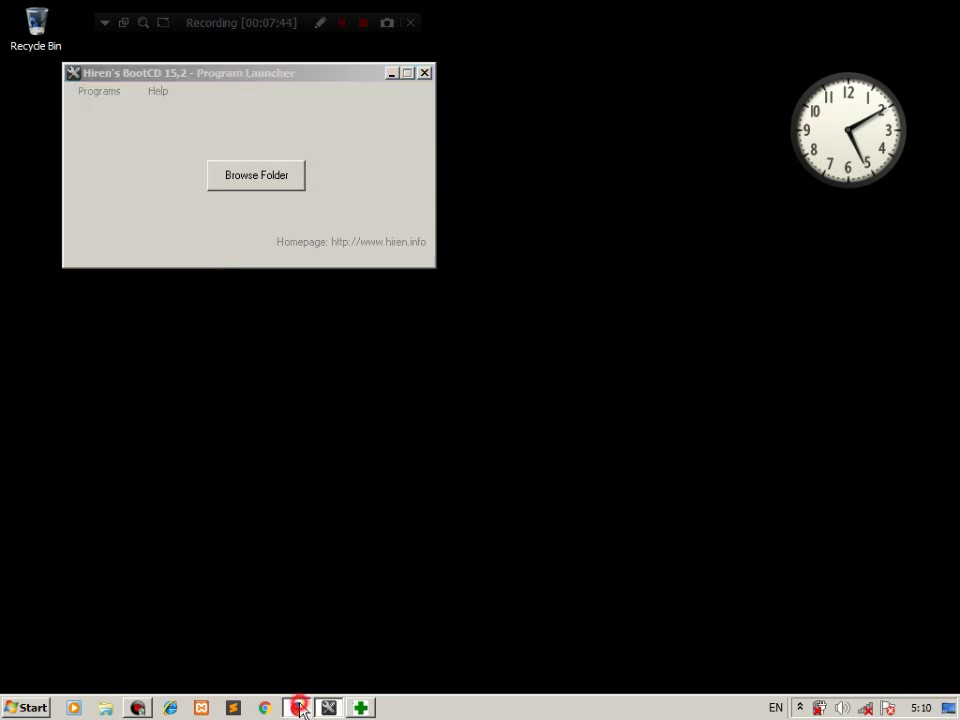
scroll(418, 146, "up", 12)
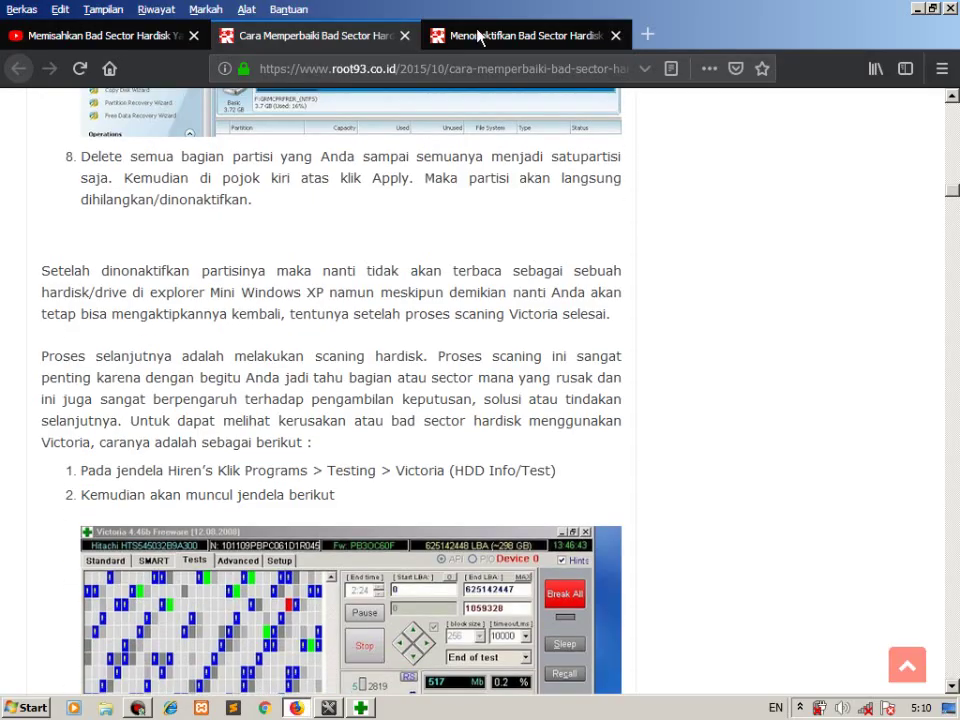
left_click(520, 35)
scroll(408, 280, "down", 15)
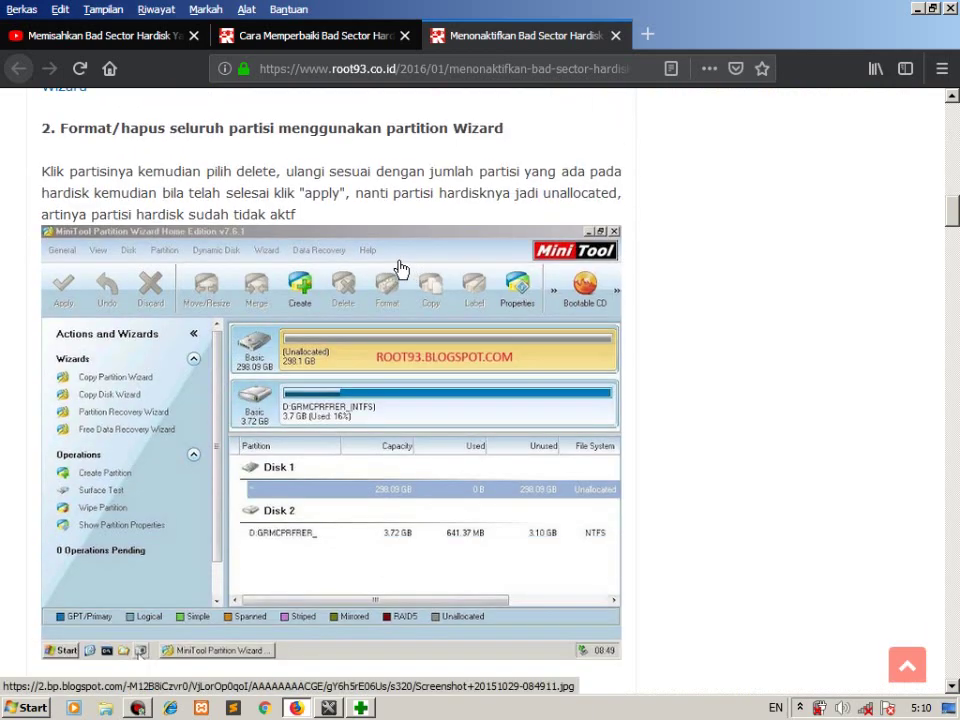
scroll(400, 269, "down", 10)
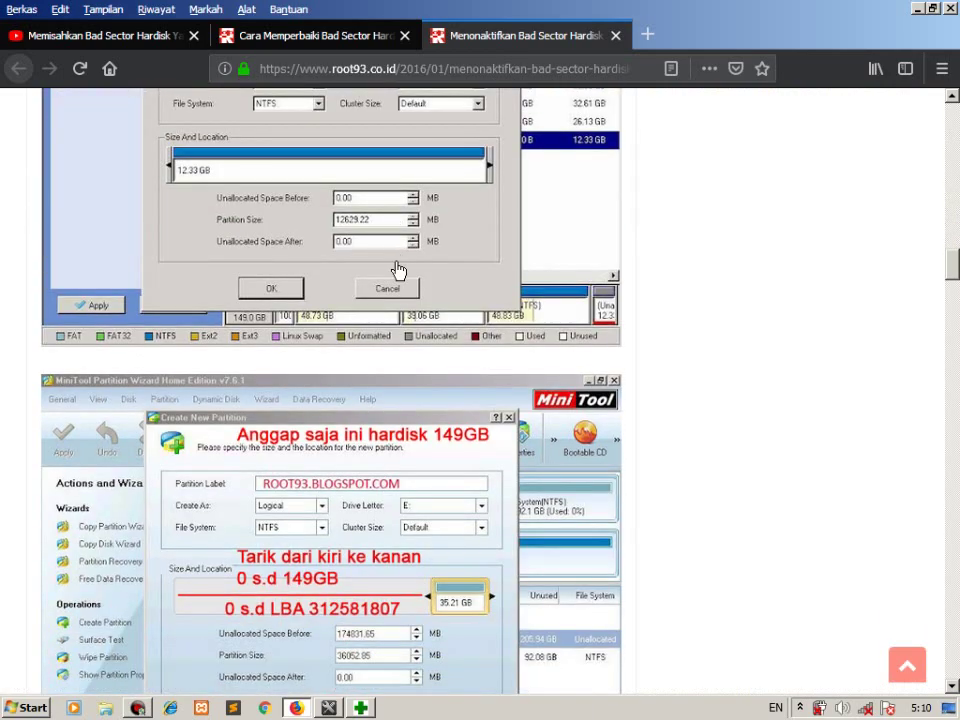
scroll(396, 270, "down", 8)
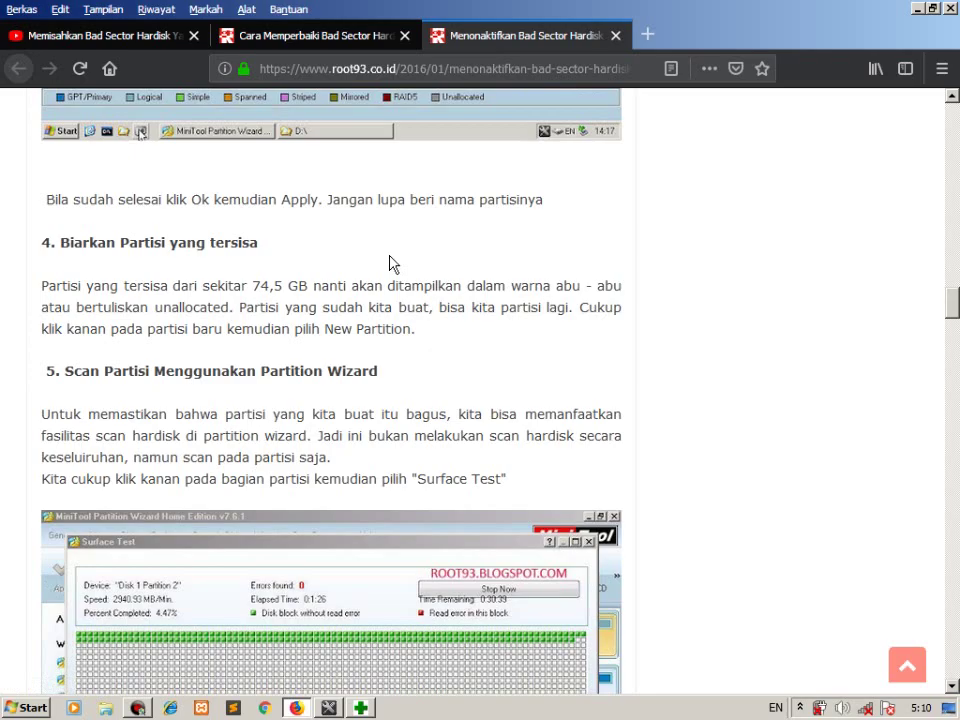
left_click(920, 8)
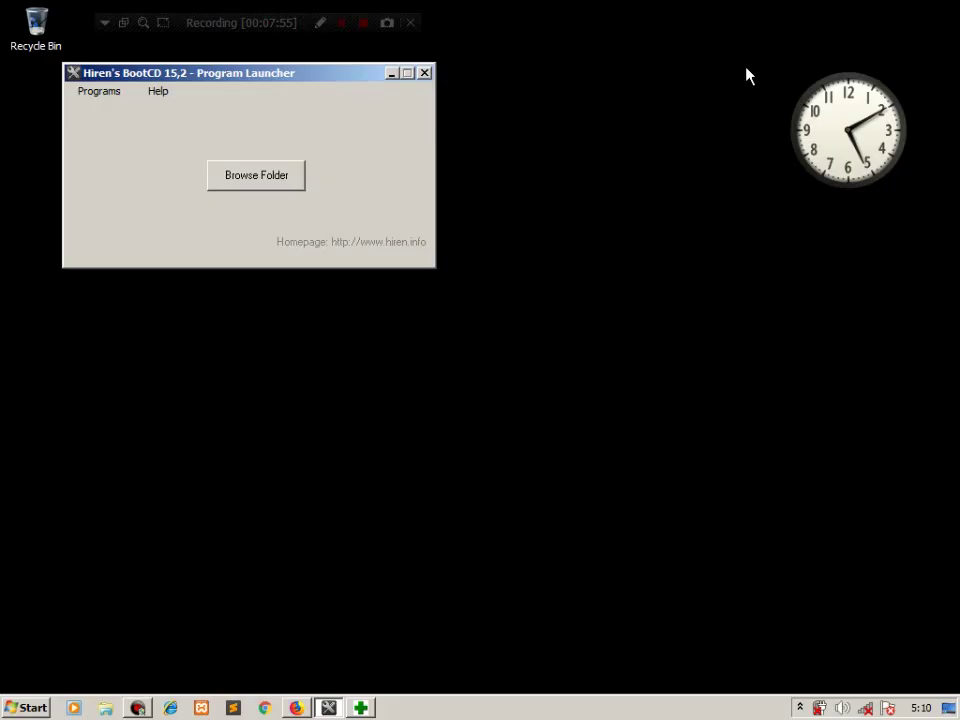
Launch Partition Wizard Home Edition from the launcher's Partition / Boot / MBR programs.
left_click(97, 91)
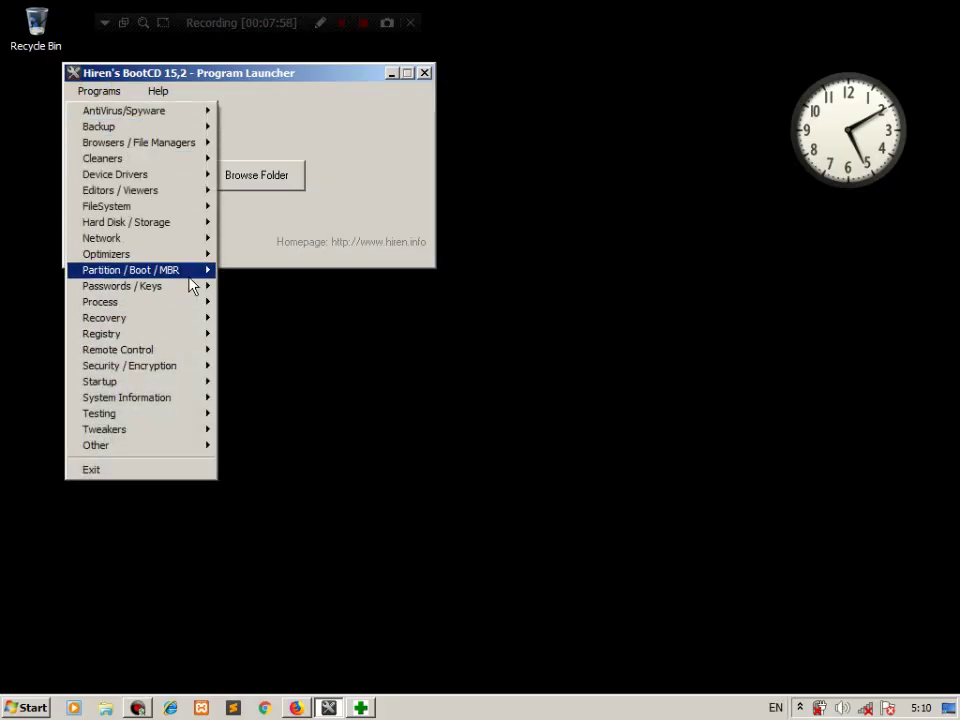
mouse_move(193, 273)
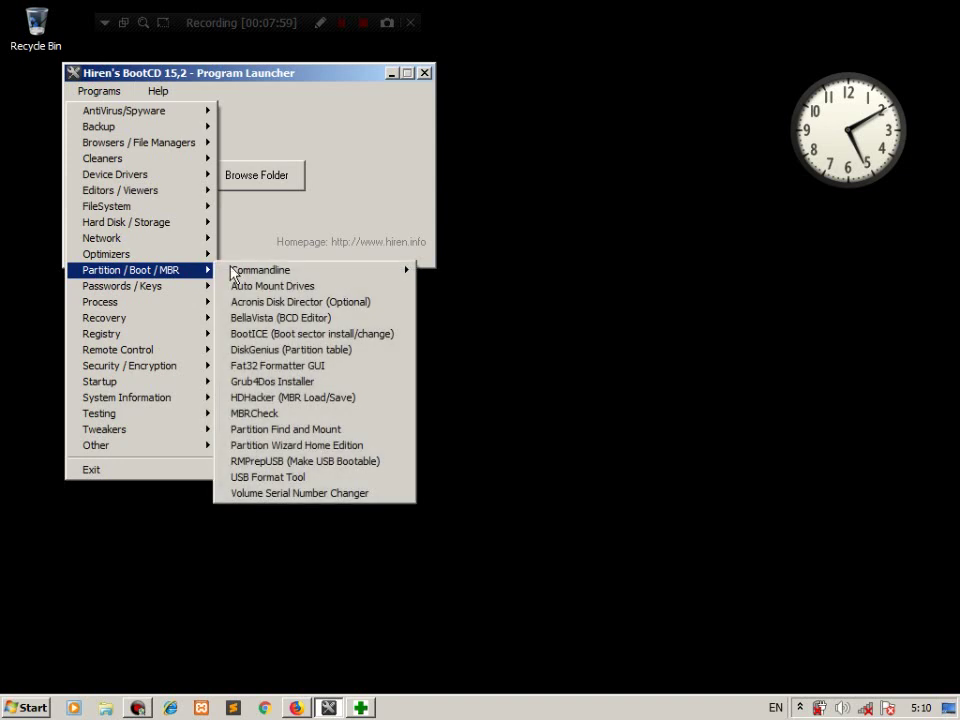
left_click(268, 453)
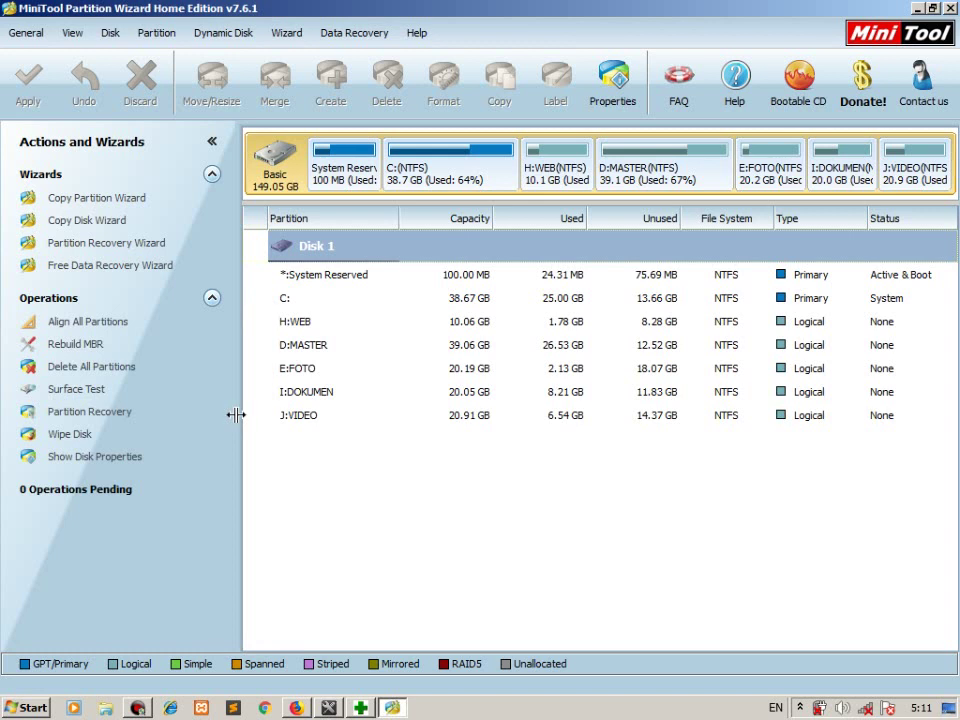
Return to Firefox and review the deactivation article's notes on LBA-to-megabyte conversion, its video and the partition surface test.
left_click(298, 708)
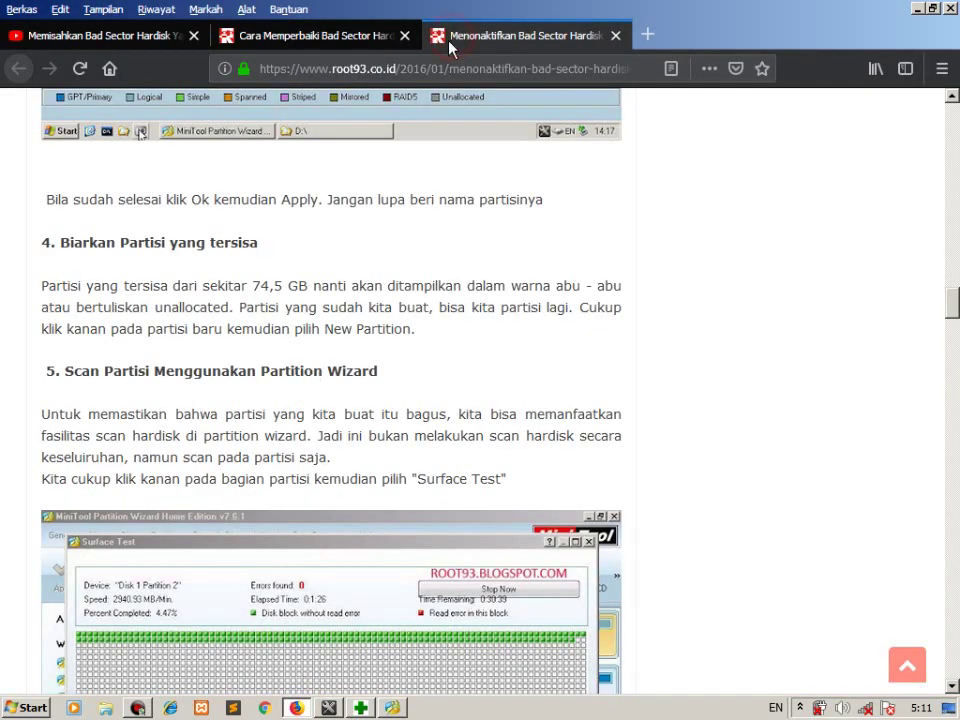
left_click(268, 32)
left_click(503, 40)
scroll(360, 400, "down", 12)
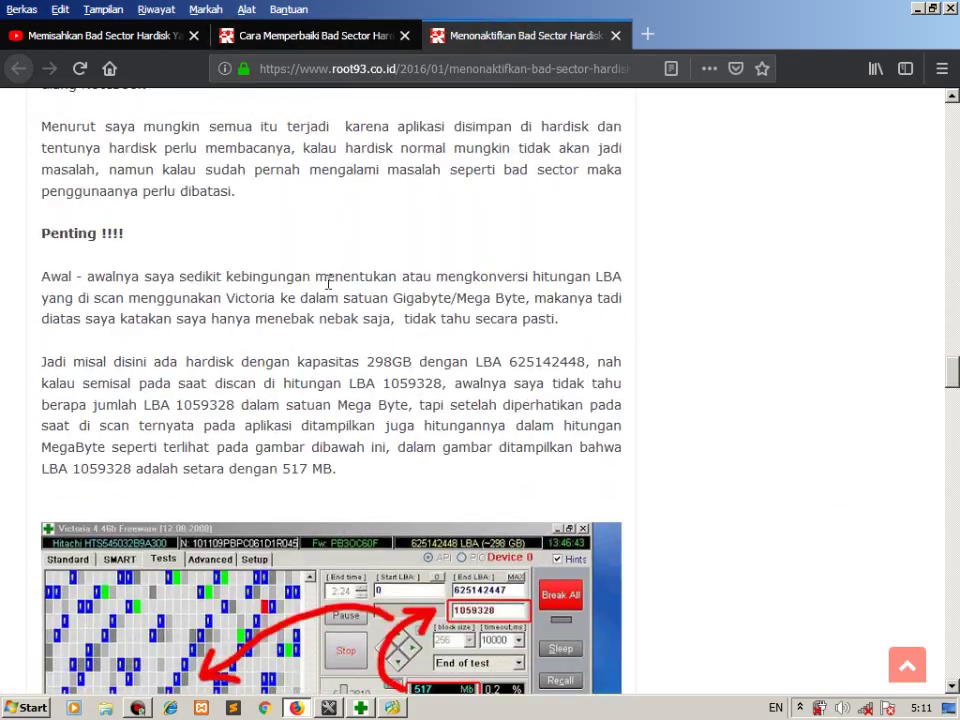
scroll(330, 278, "down", 10)
scroll(332, 272, "down", 3)
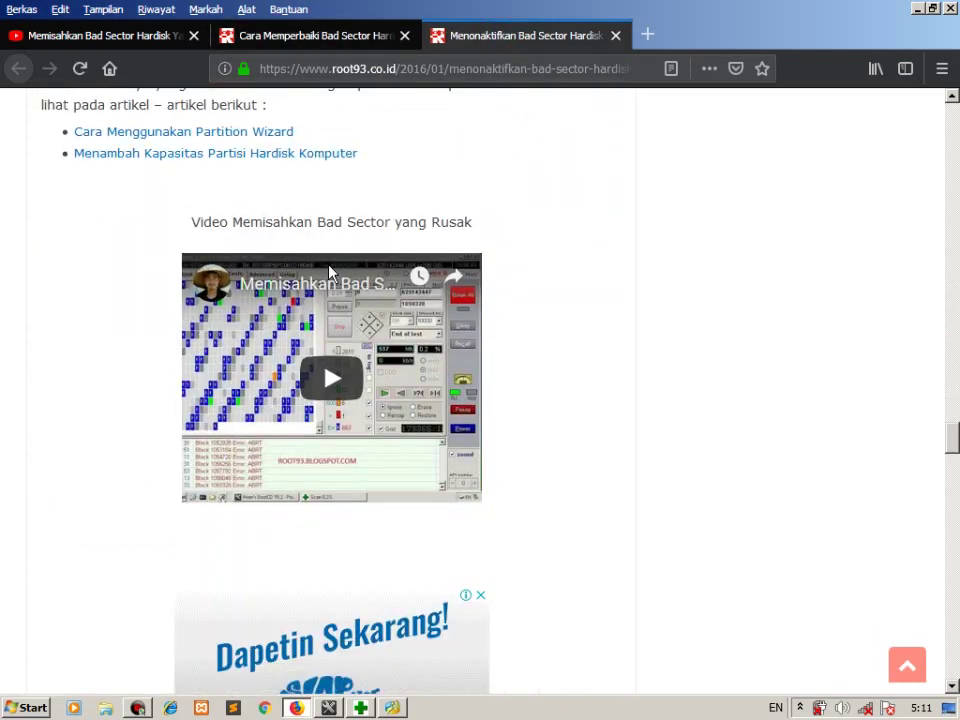
scroll(332, 272, "up", 15)
scroll(330, 272, "up", 10)
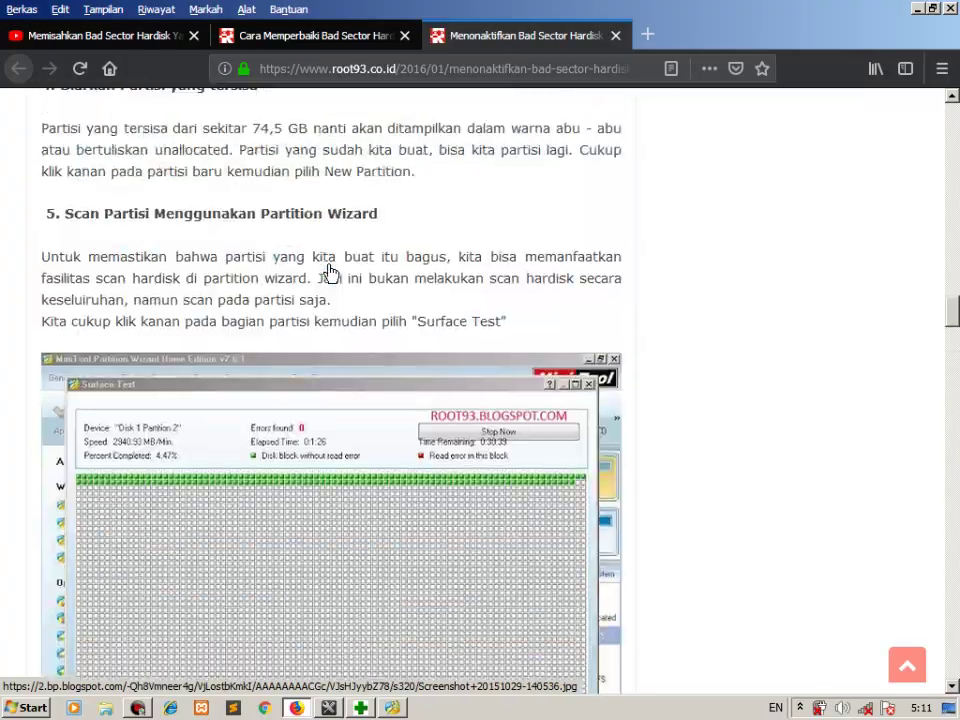
scroll(328, 276, "down", 8)
Review the bad sector repair article's section on creating a new partition with Partition Wizard, including its type, size and location.
left_click(413, 40)
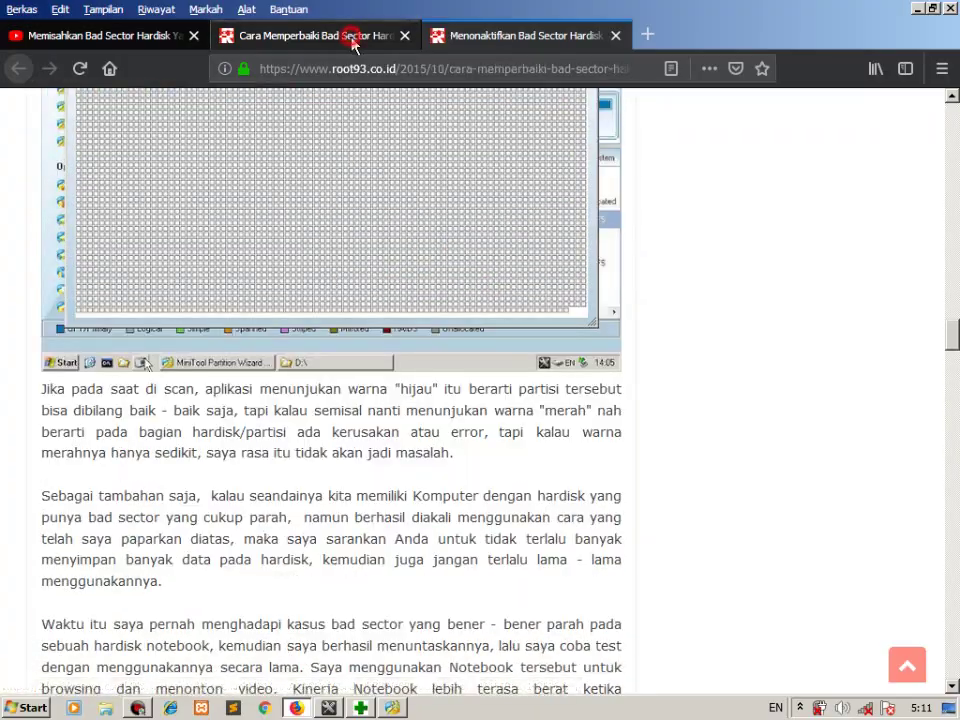
scroll(398, 253, "down", 12)
scroll(396, 252, "down", 20)
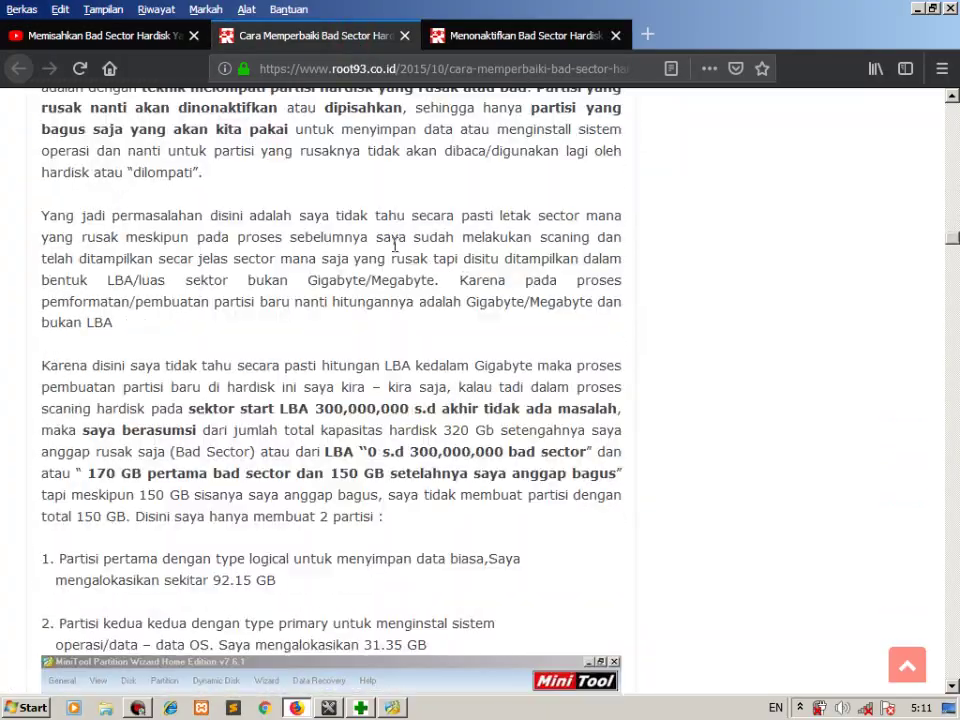
scroll(390, 248, "up", 5)
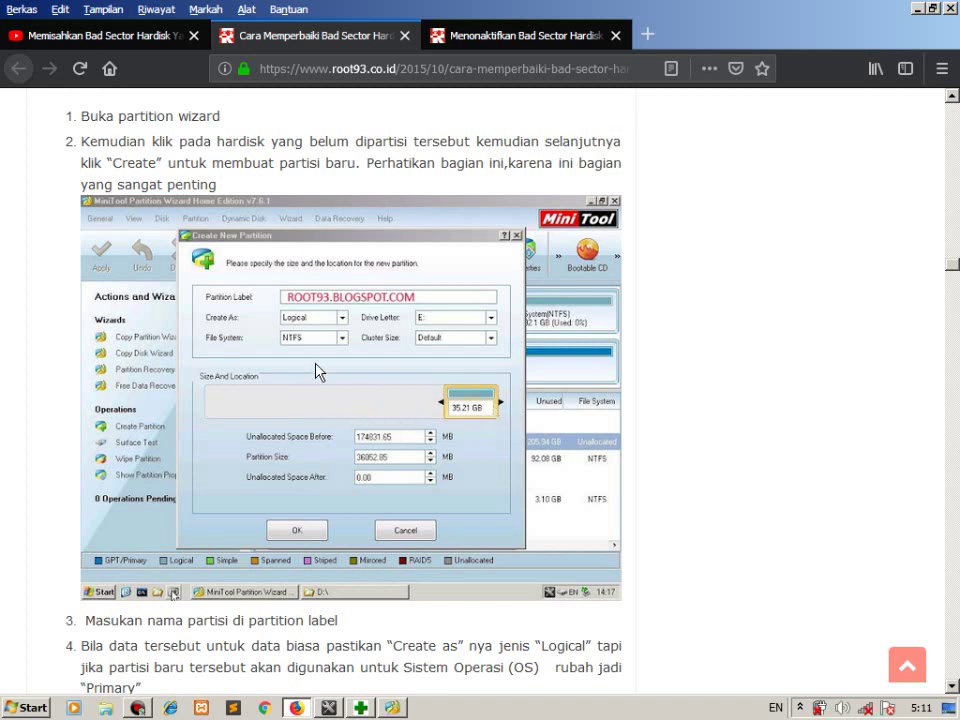
Switch to MiniTool Partition Wizard and select the C: partition, followed by the D:MASTER partition, on Disk 1.
left_click(390, 707)
left_click(350, 298)
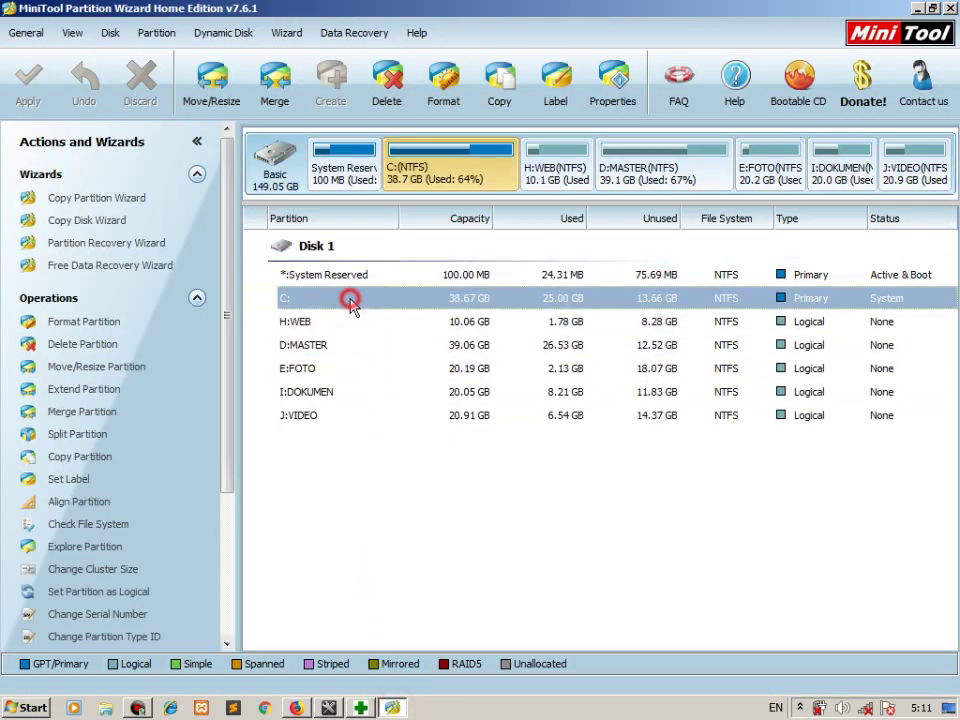
left_click(350, 298)
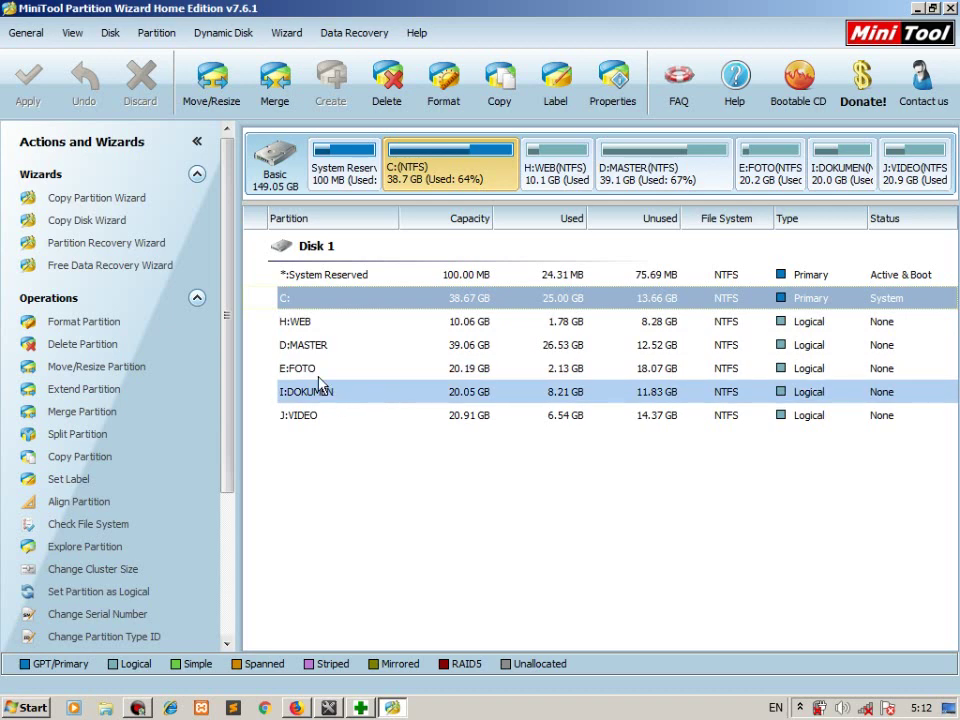
left_click(308, 350)
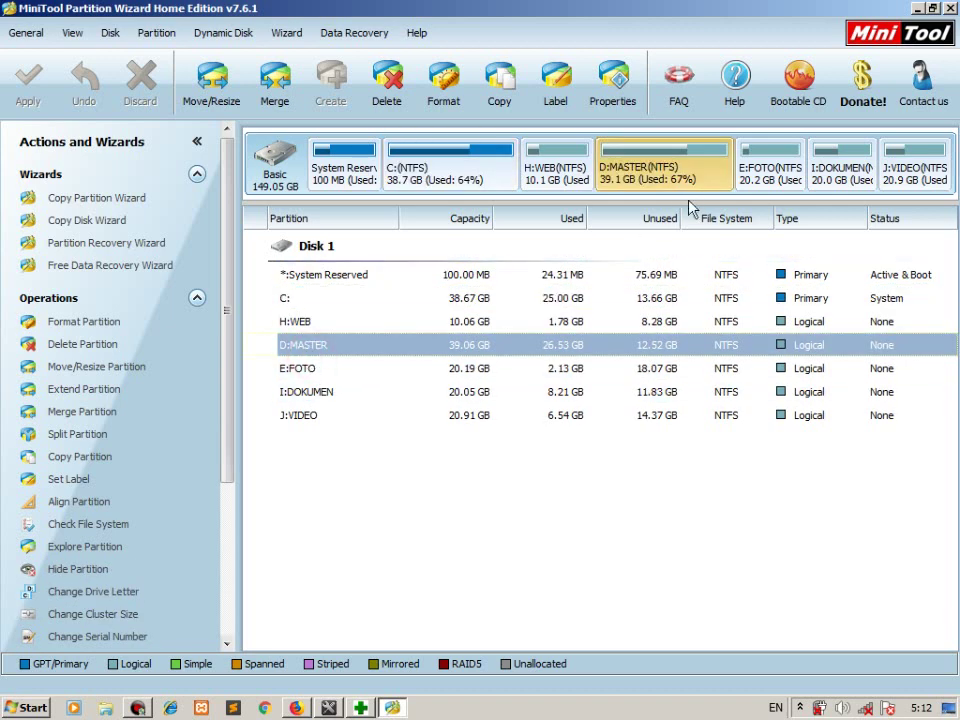
Inspect the Extend Partition settings for D:MASTER and close them without extending.
right_click(672, 180)
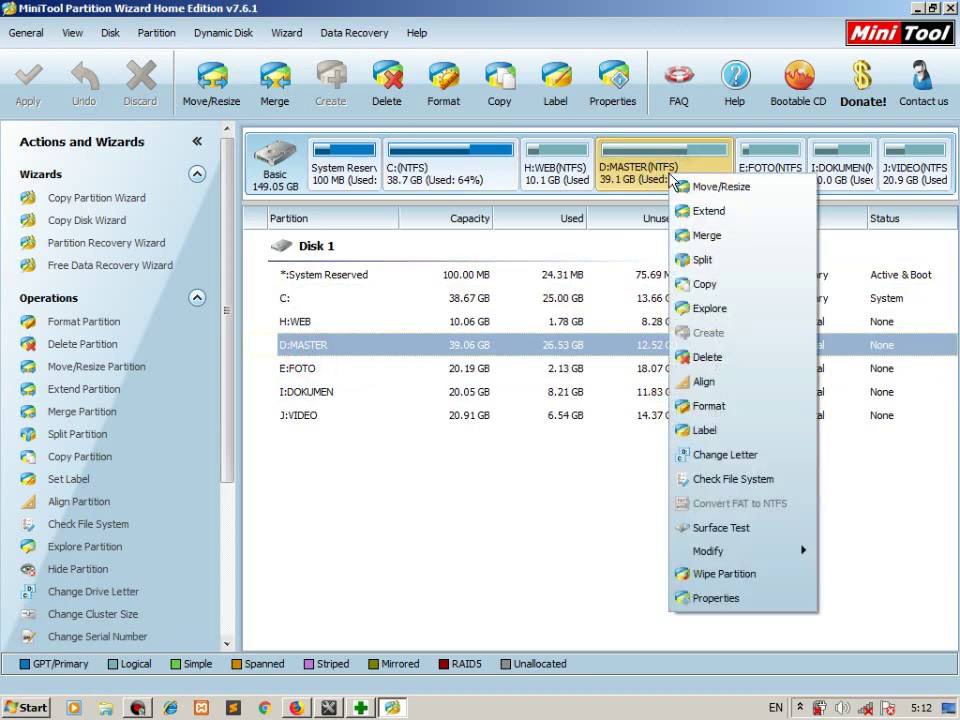
left_click(703, 211)
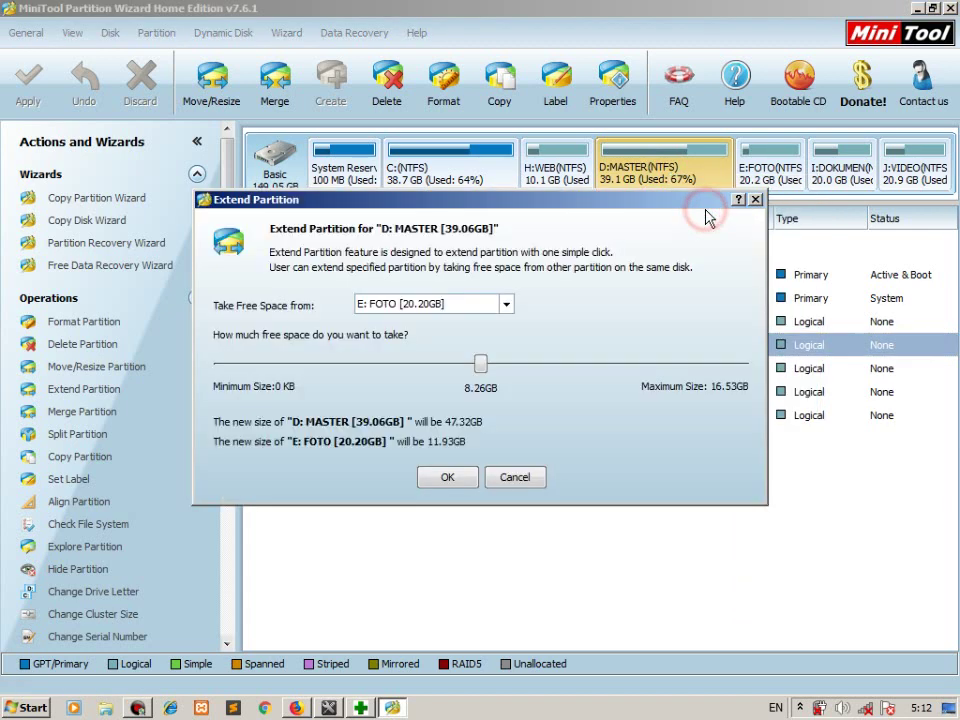
left_click(755, 199)
Select the H:WEB partition, try to merge the D:MASTER partition instead, and dismiss the message.
left_click(560, 178)
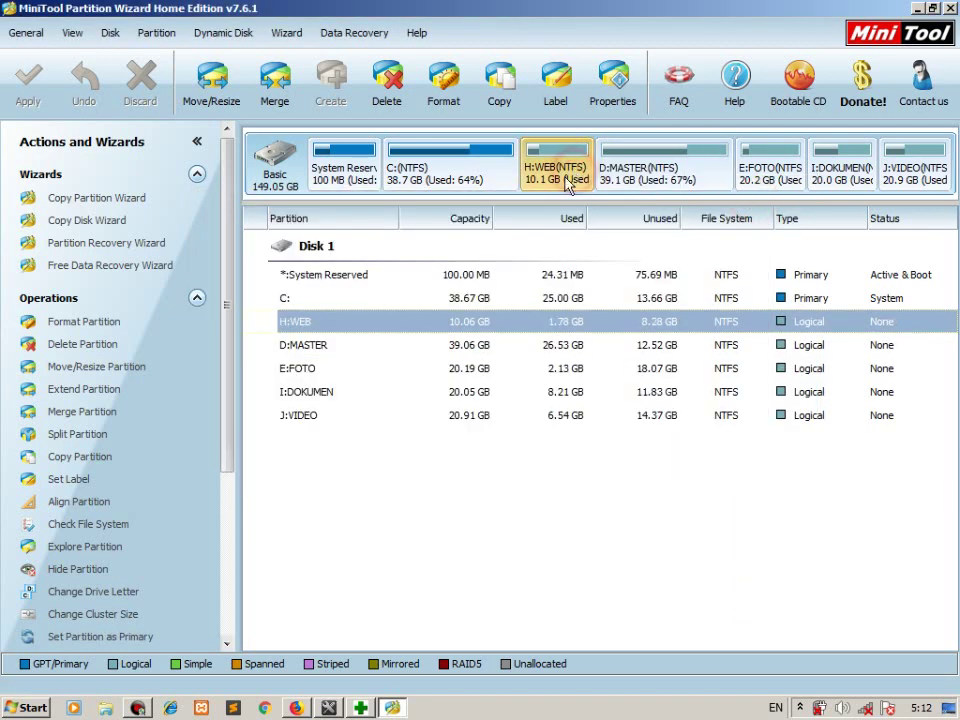
right_click(421, 352)
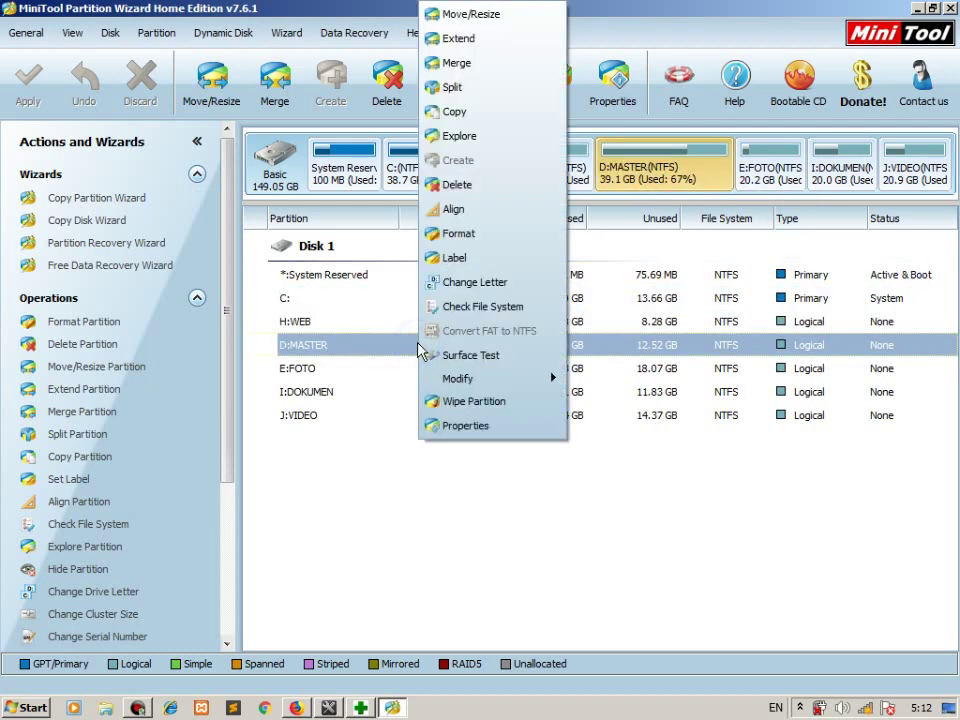
left_click(493, 63)
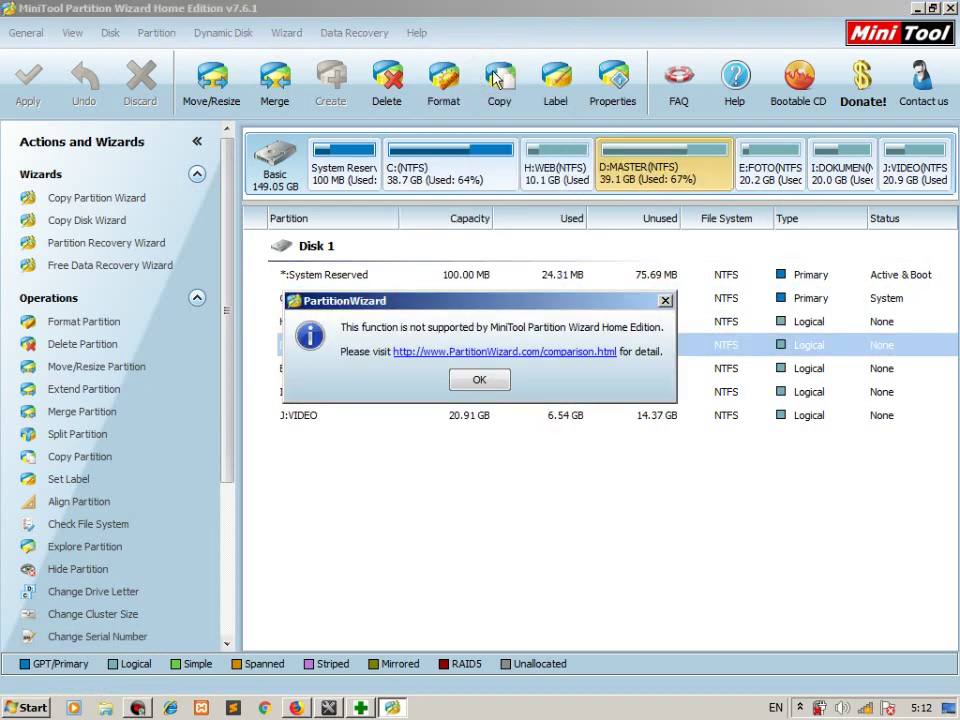
left_click(664, 301)
Open the Move/Resize settings for the I:DOKUMEN partition.
right_click(463, 397)
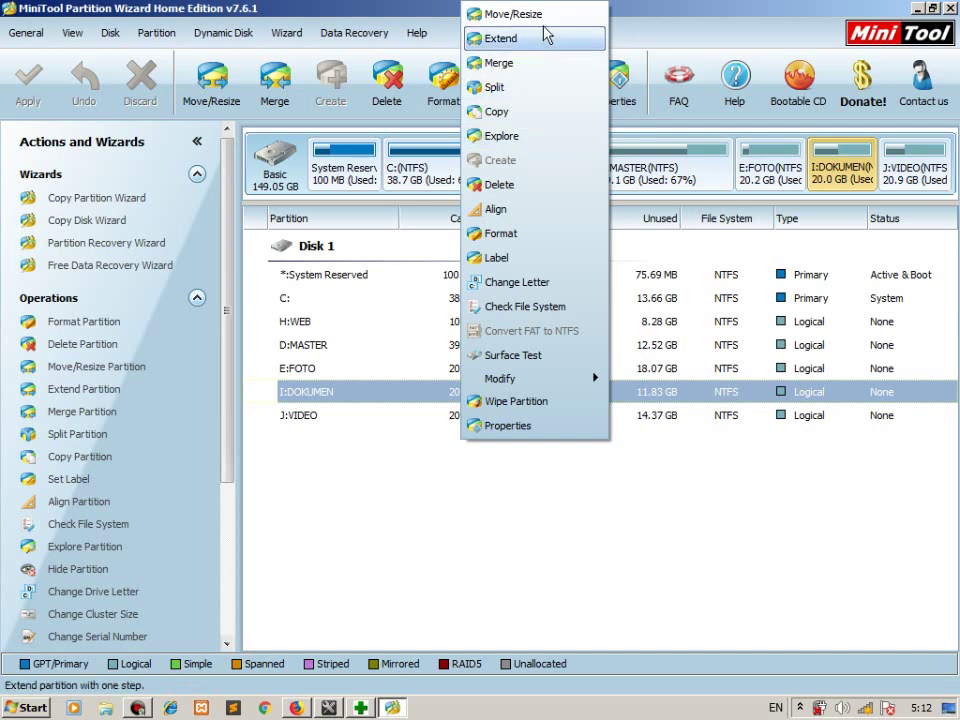
left_click(486, 13)
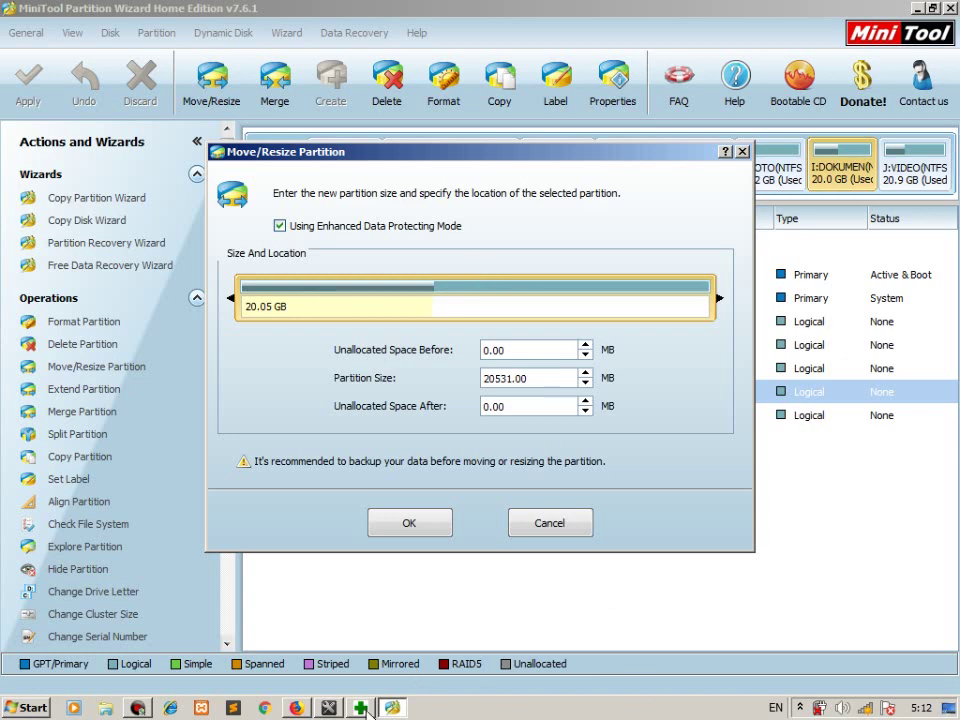
Switch to Victoria, read the drive passport of the Hitachi HTS545016B9A300 disk, and minimize Victoria.
key("alt+Tab")
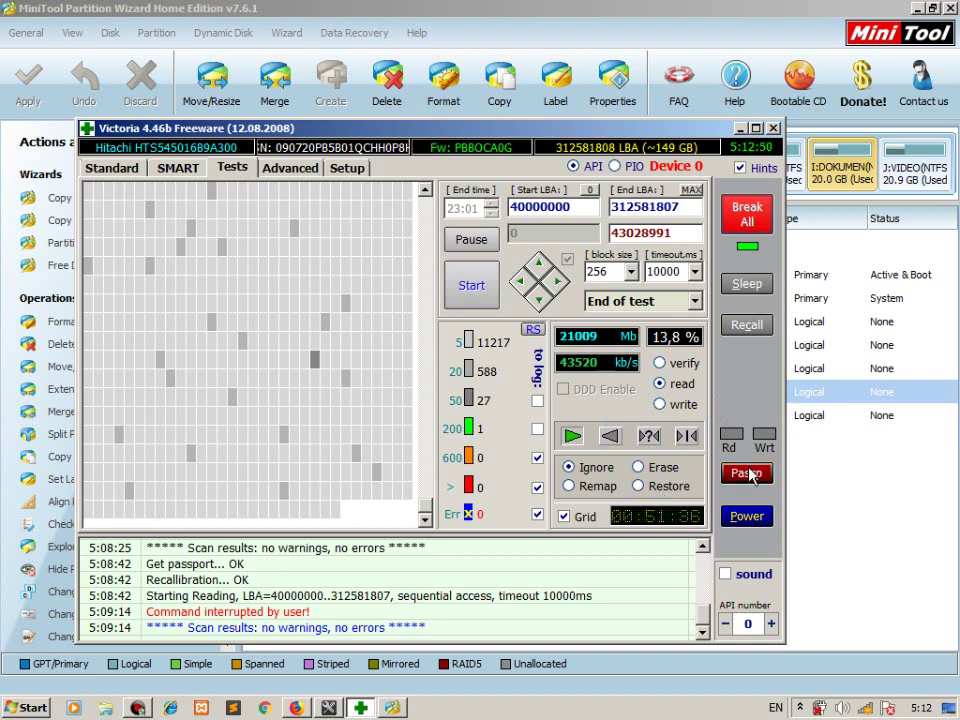
left_click(488, 240)
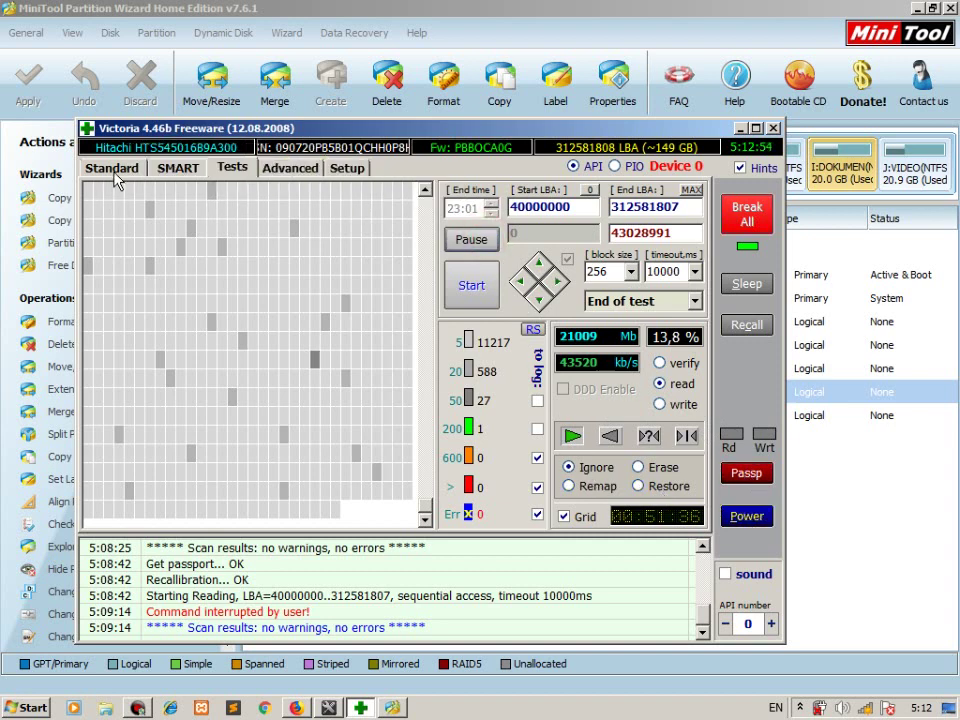
left_click(100, 146)
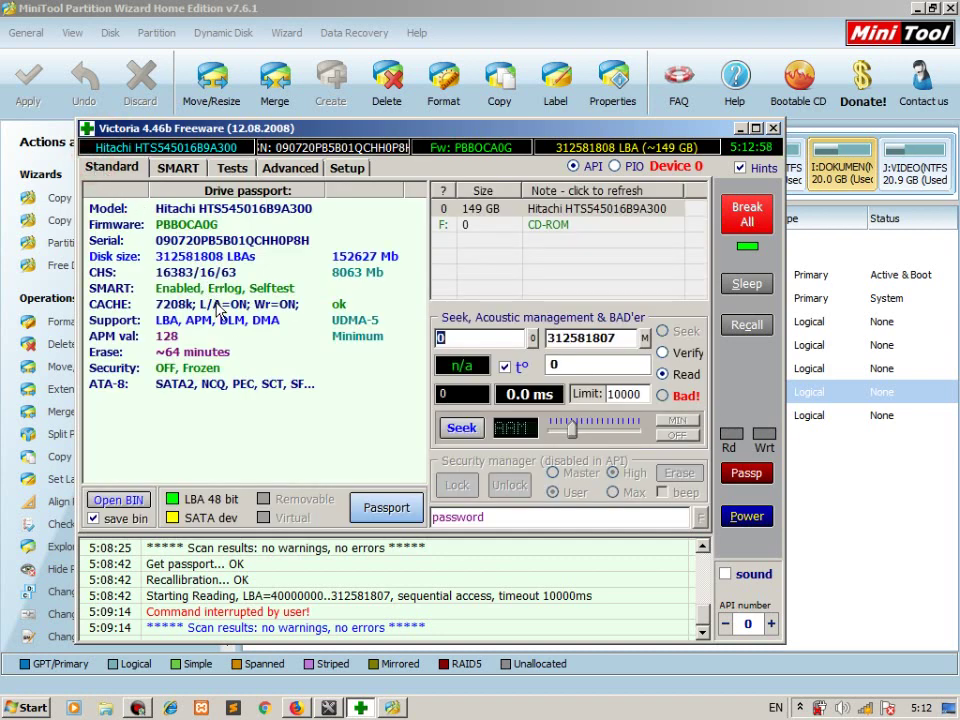
left_click(517, 211)
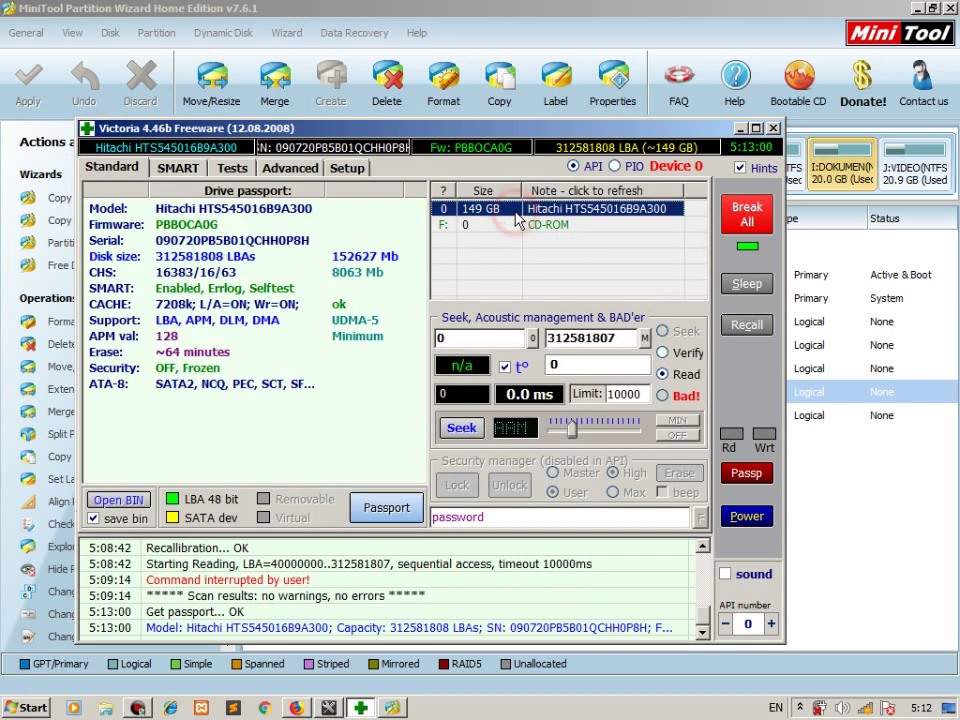
left_click(741, 128)
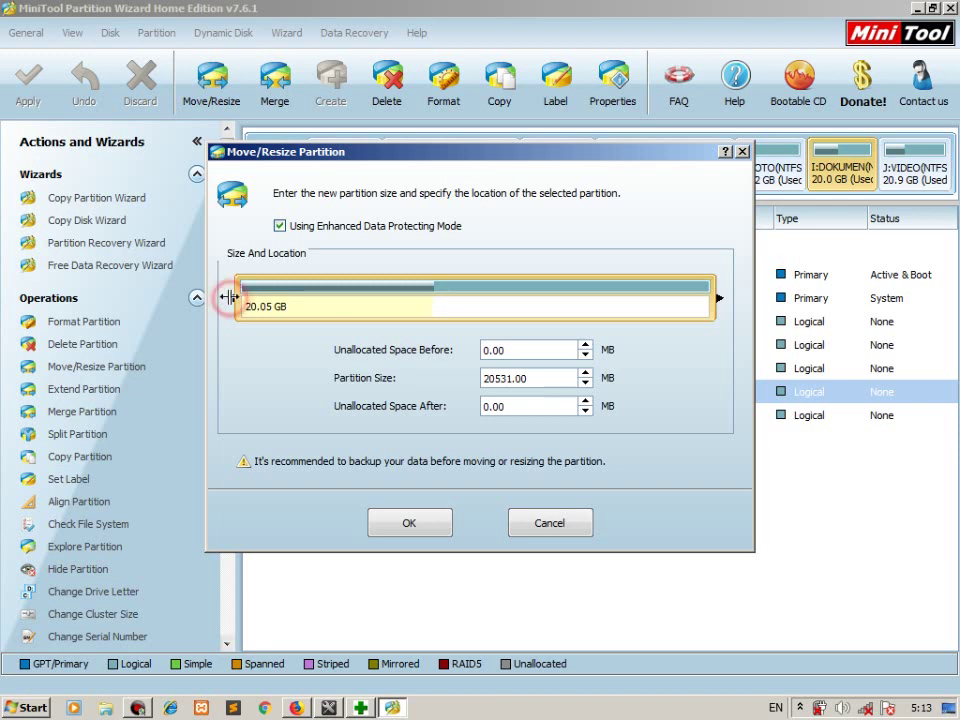
Try shrinking I:DOKUMEN to 13079.90 MB with 7410.60 MB unallocated before it, consult the Firefox article, and cancel the resize.
left_click_drag(229, 297, 401, 312)
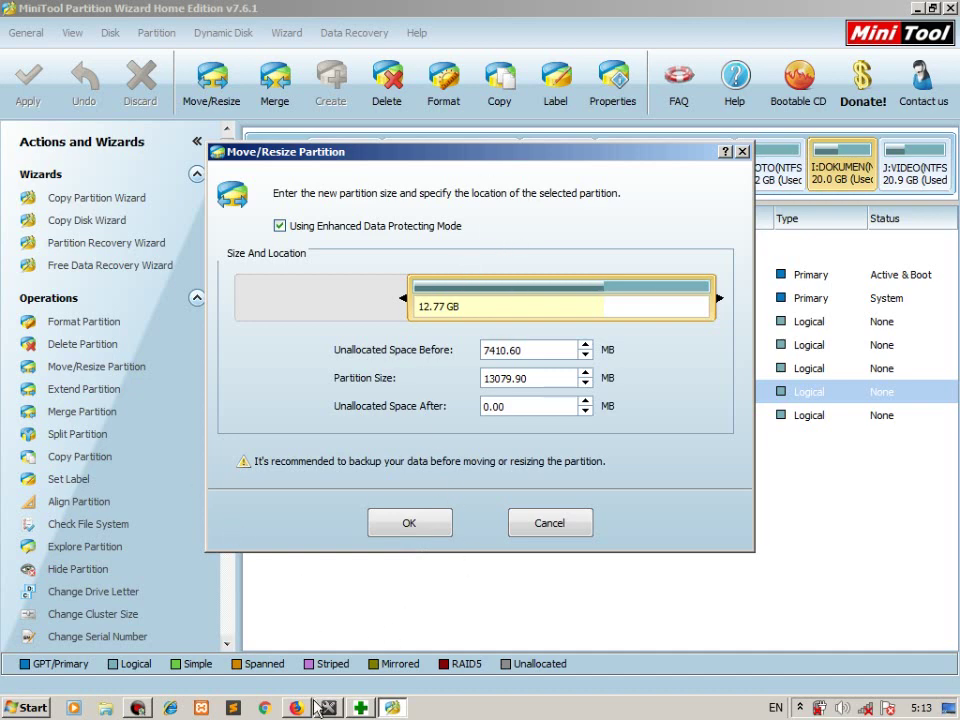
key("alt+Tab")
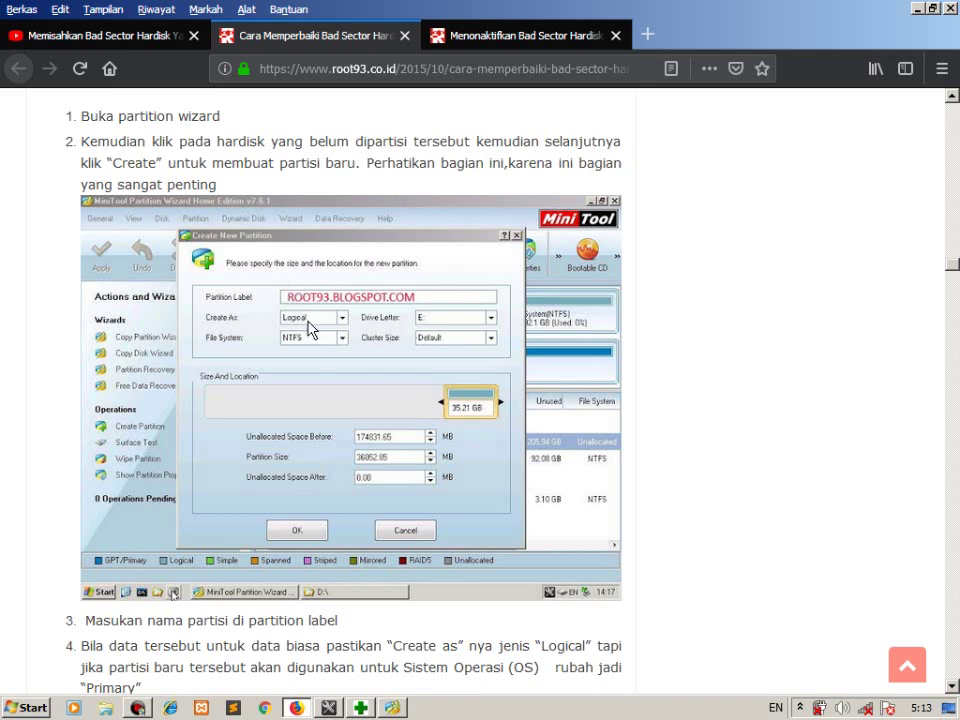
scroll(298, 315, "down", 3)
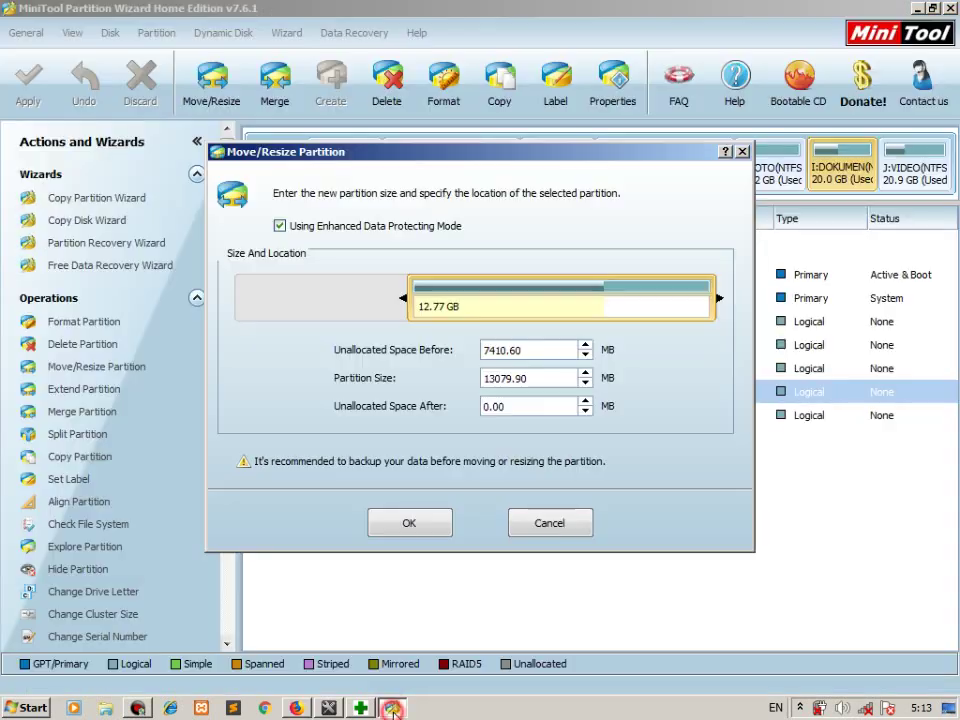
key("alt+Tab")
left_click(583, 529)
Start a surface test on the C: partition of Disk 1.
left_click(338, 299)
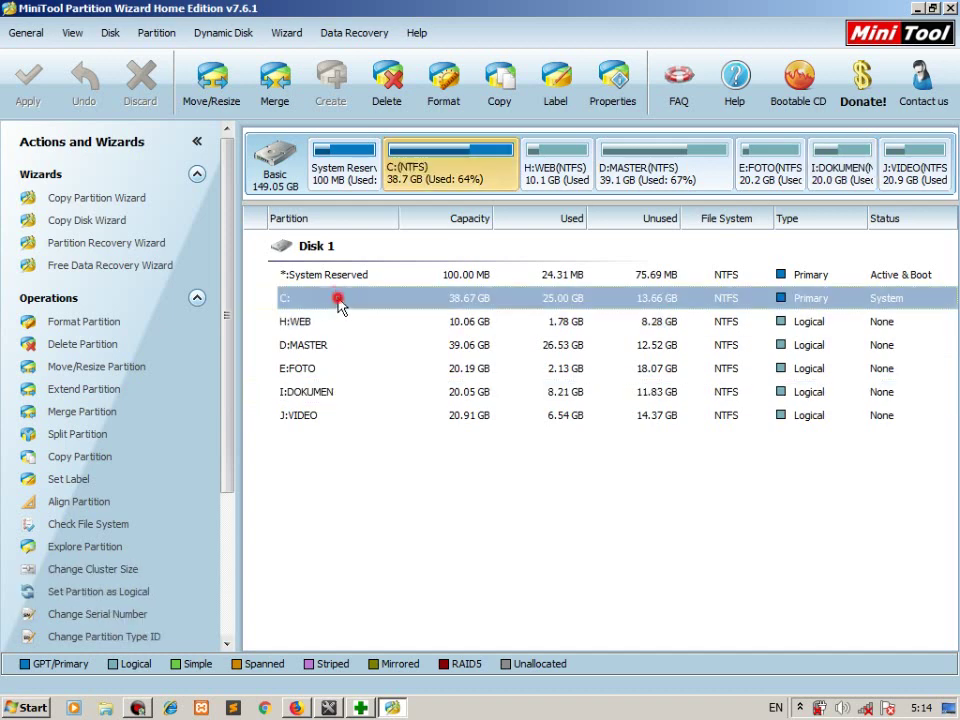
right_click(338, 299)
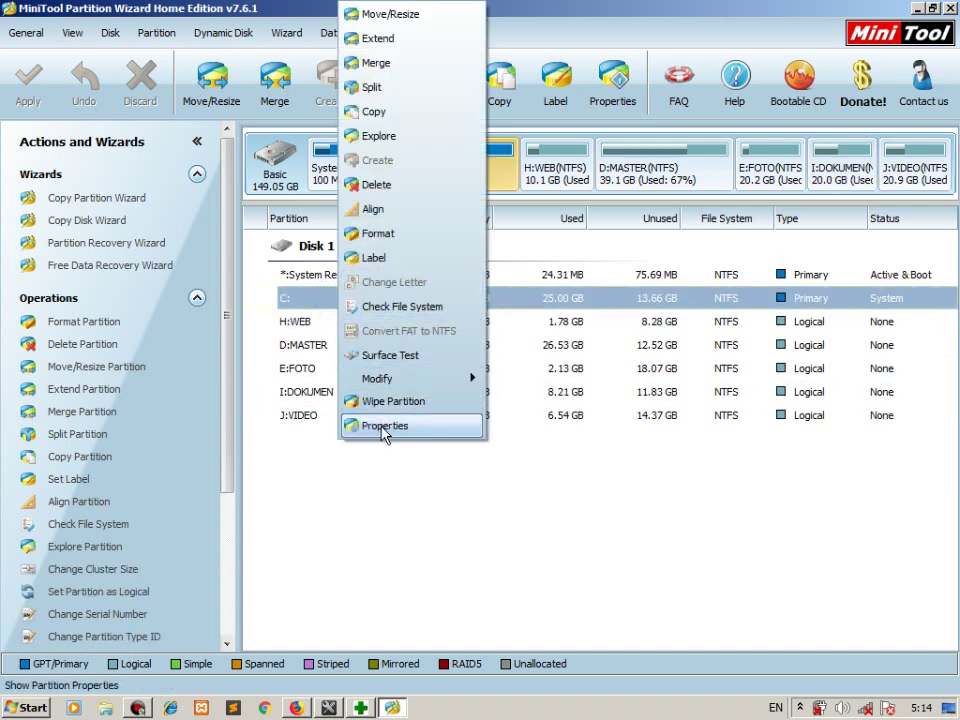
left_click(398, 358)
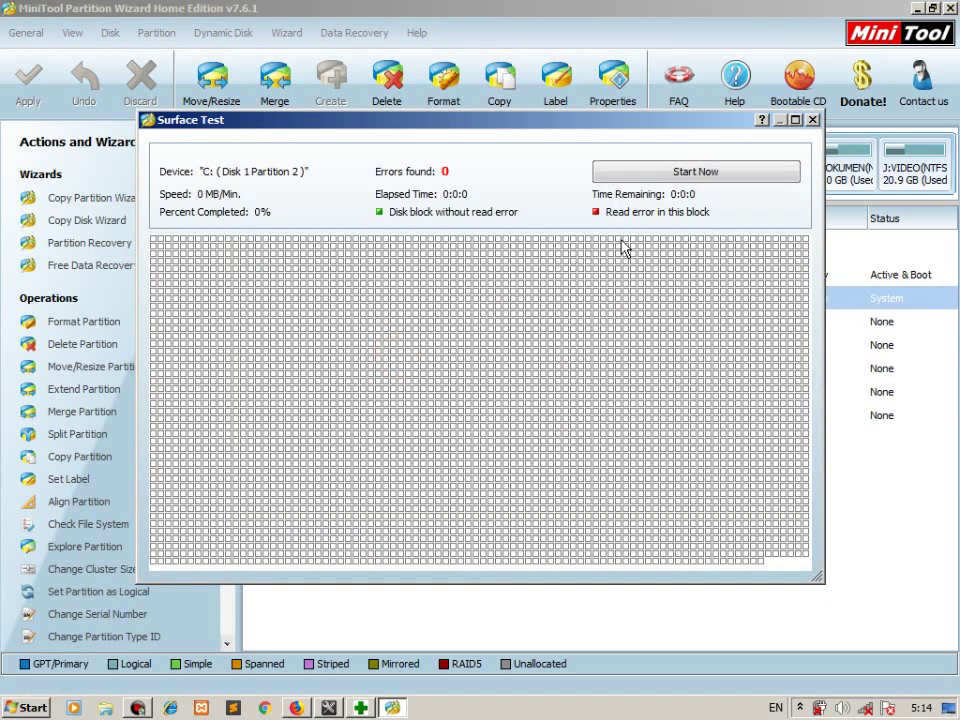
left_click(660, 172)
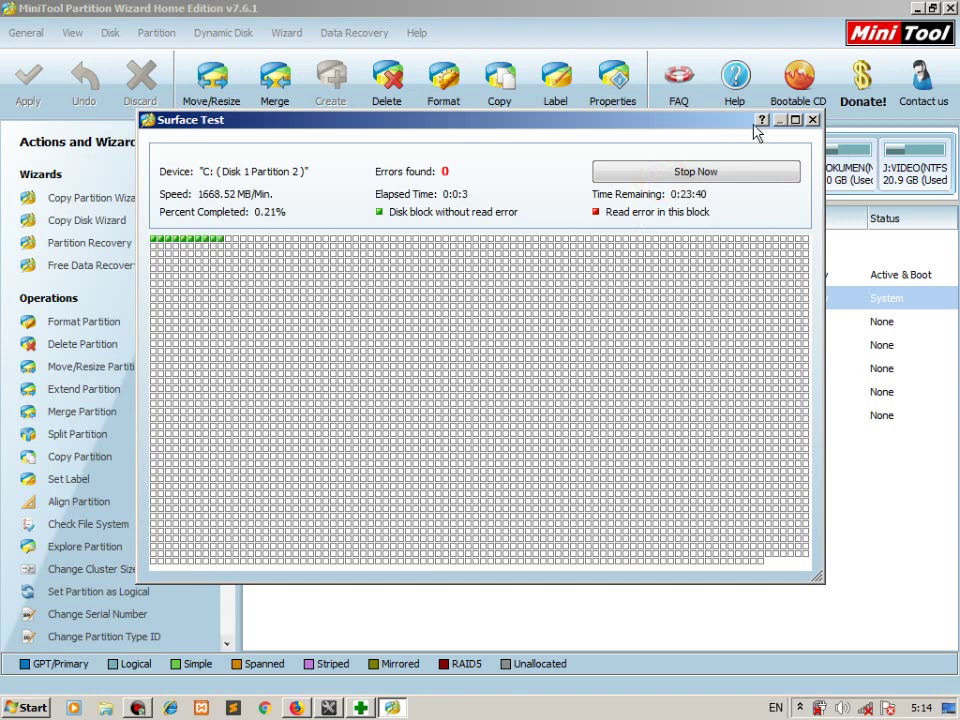
Stop the surface test on C: and close the test window.
left_click(813, 120)
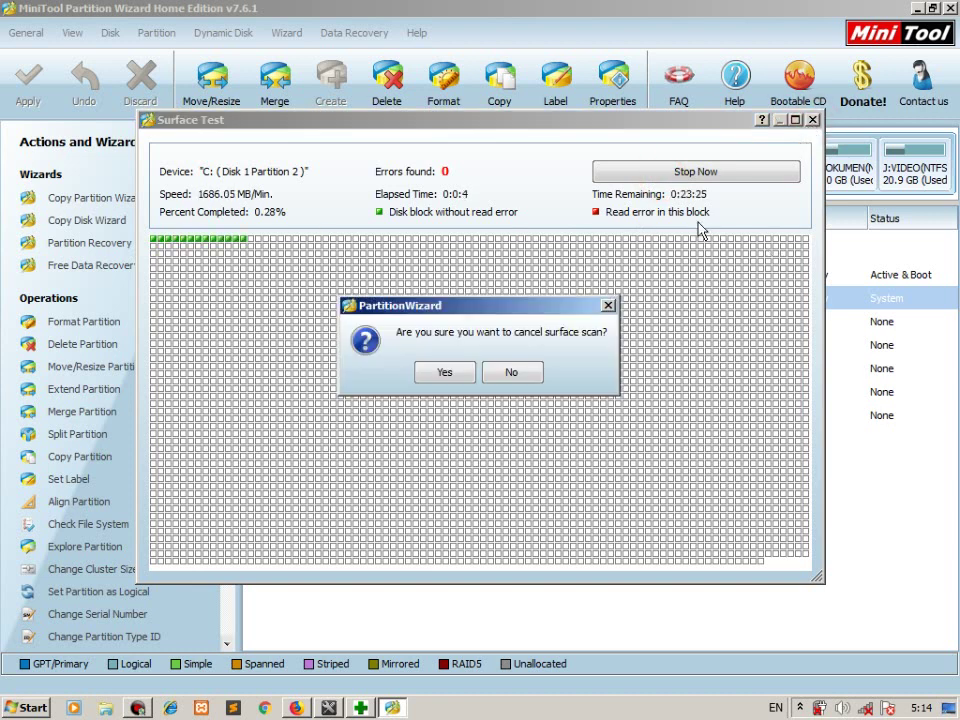
left_click(515, 376)
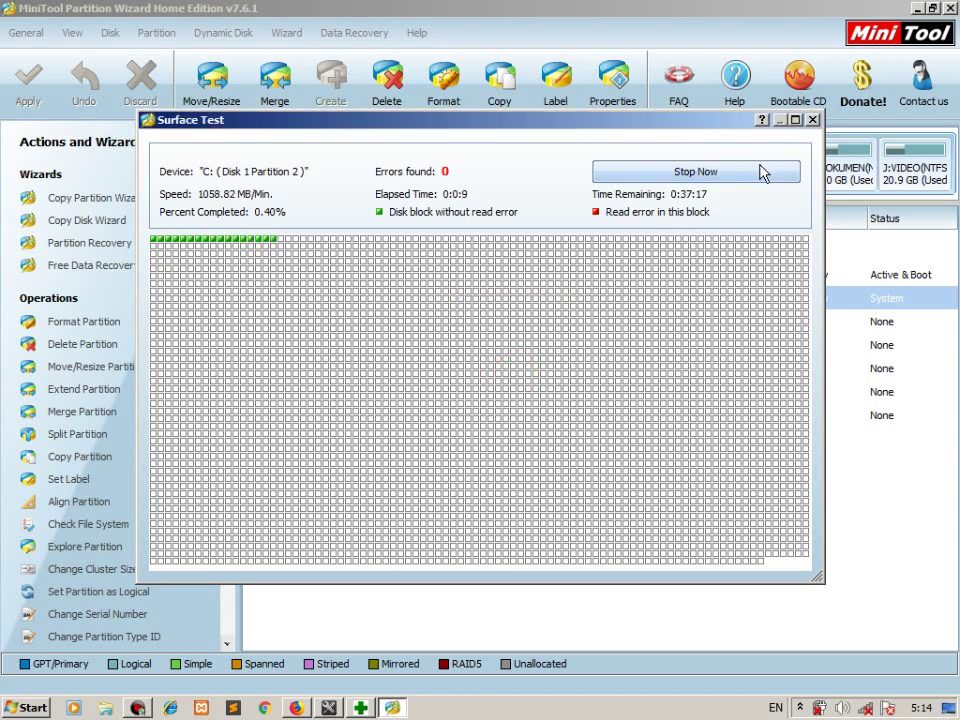
left_click(750, 173)
left_click(471, 382)
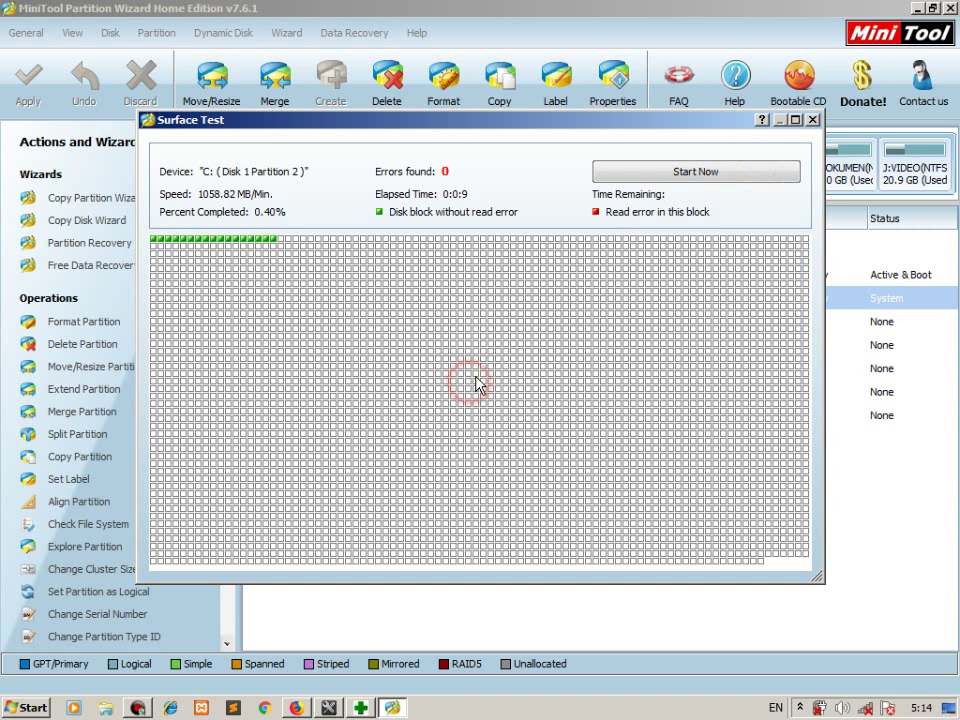
left_click(814, 121)
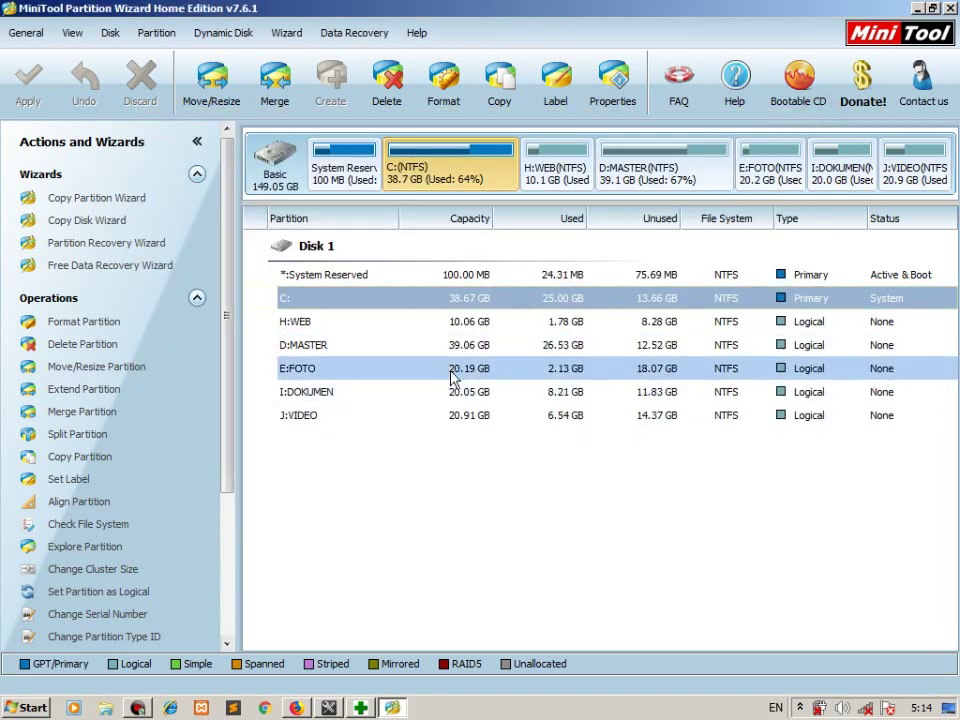
Select the E:FOTO partition, then examine the scan test blocks and timings in Victoria before minimizing it.
left_click(302, 370)
left_click(374, 707)
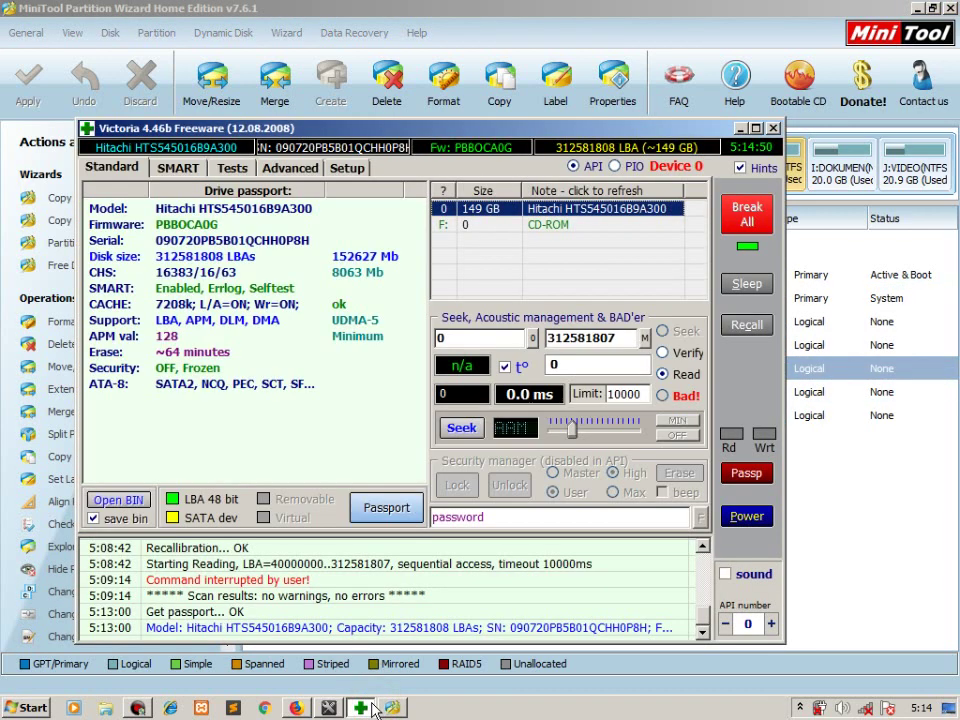
left_click(374, 707)
left_click(370, 707)
left_click(234, 170)
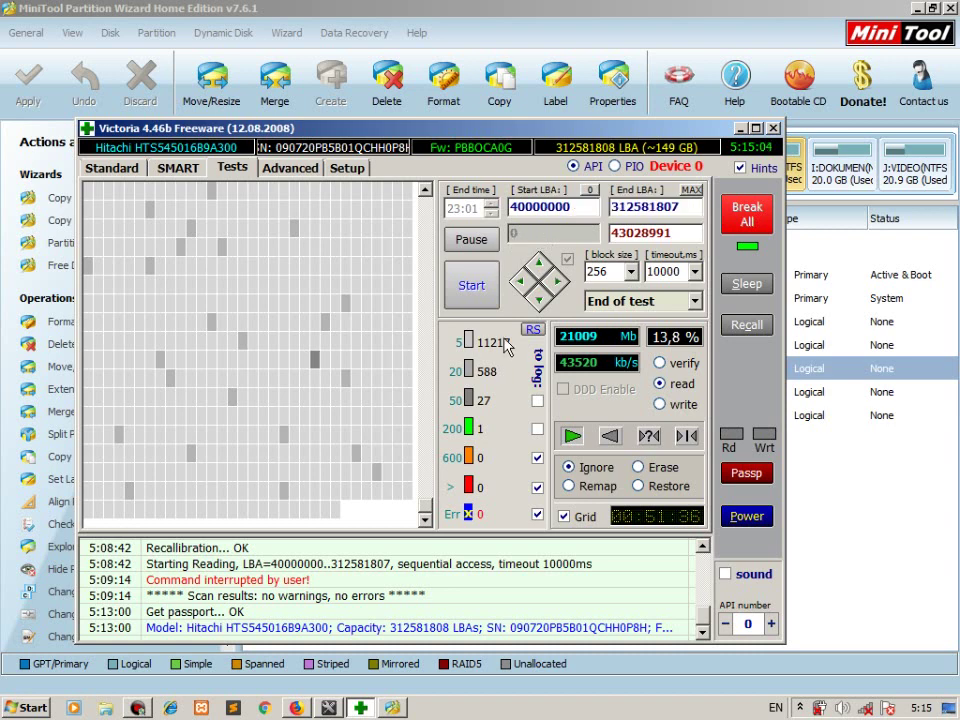
left_click(741, 129)
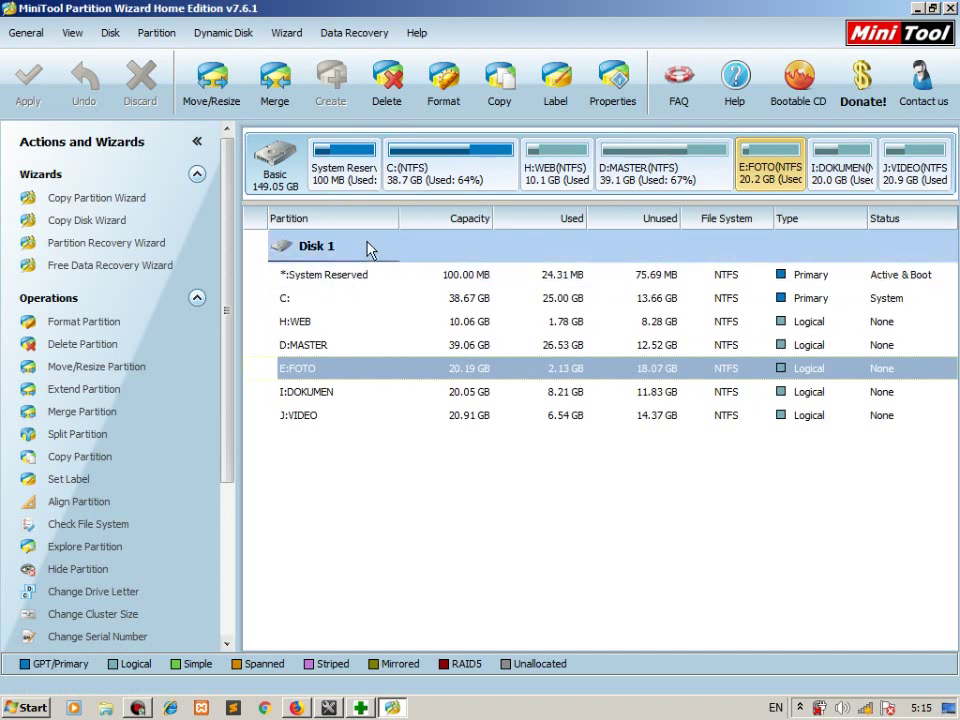
Select the C: partition, then switch to Firefox to check the article's instructions on partition type, size and location.
left_click(331, 303)
right_click(331, 303)
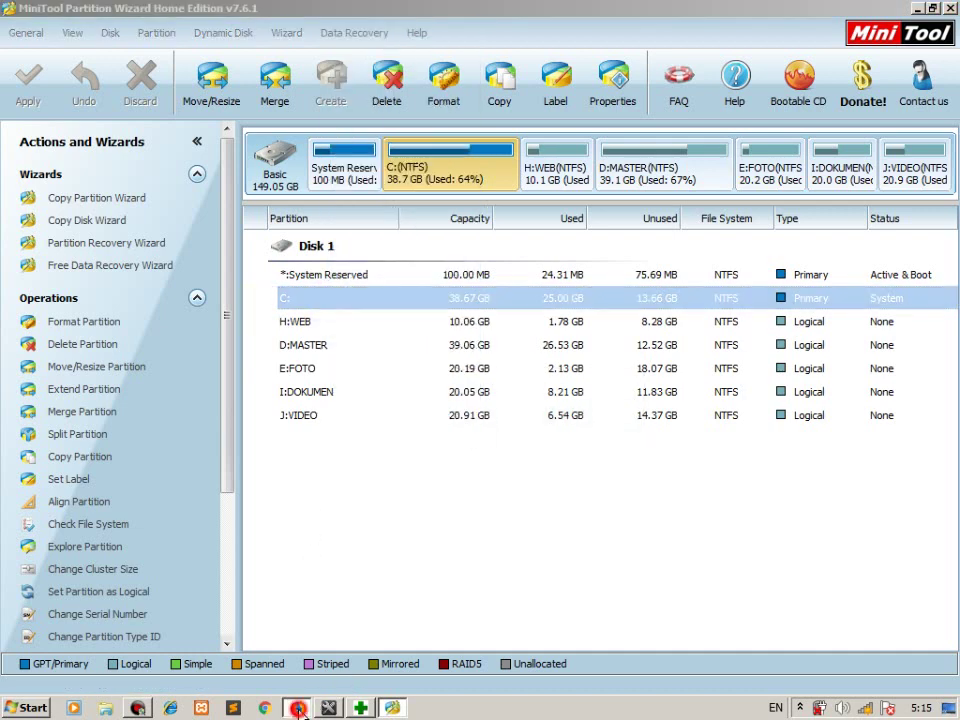
key("alt+Tab")
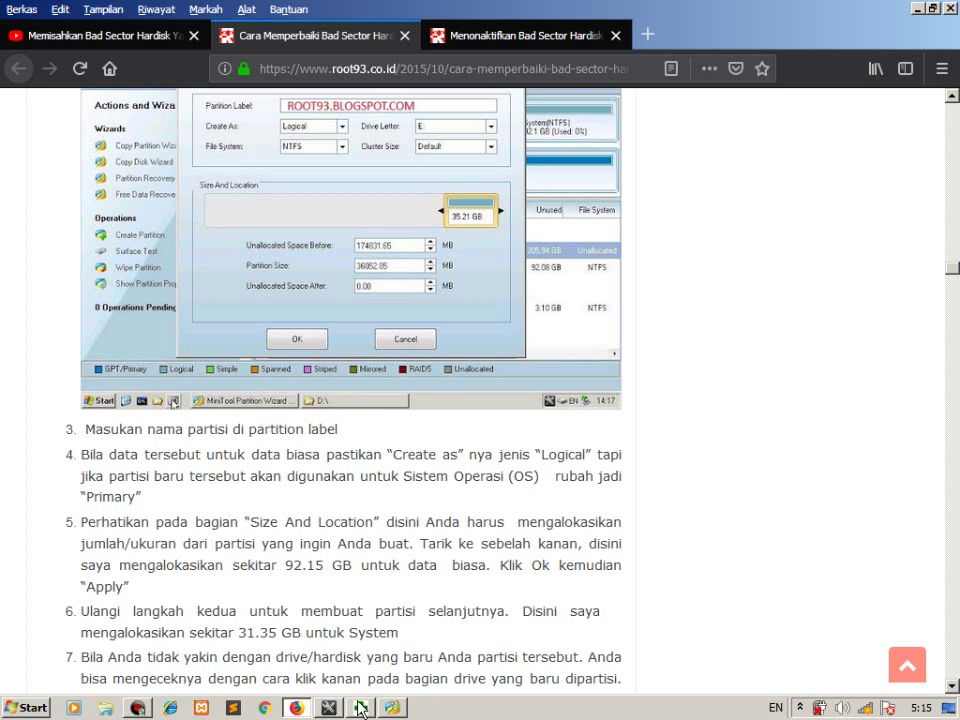
Switch to MiniTool Partition Wizard and try shrinking H:WEB to 7906.59 MB with 2398.40 MB unallocated before it, closing without applying.
left_click(392, 707)
left_click(352, 323)
right_click(352, 323)
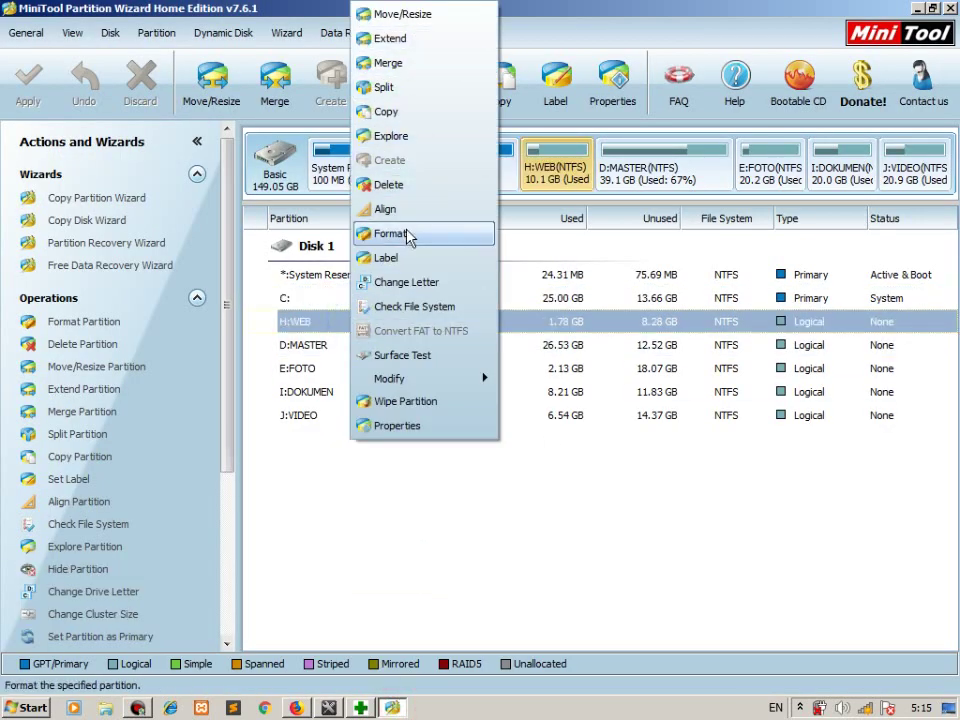
left_click(398, 16)
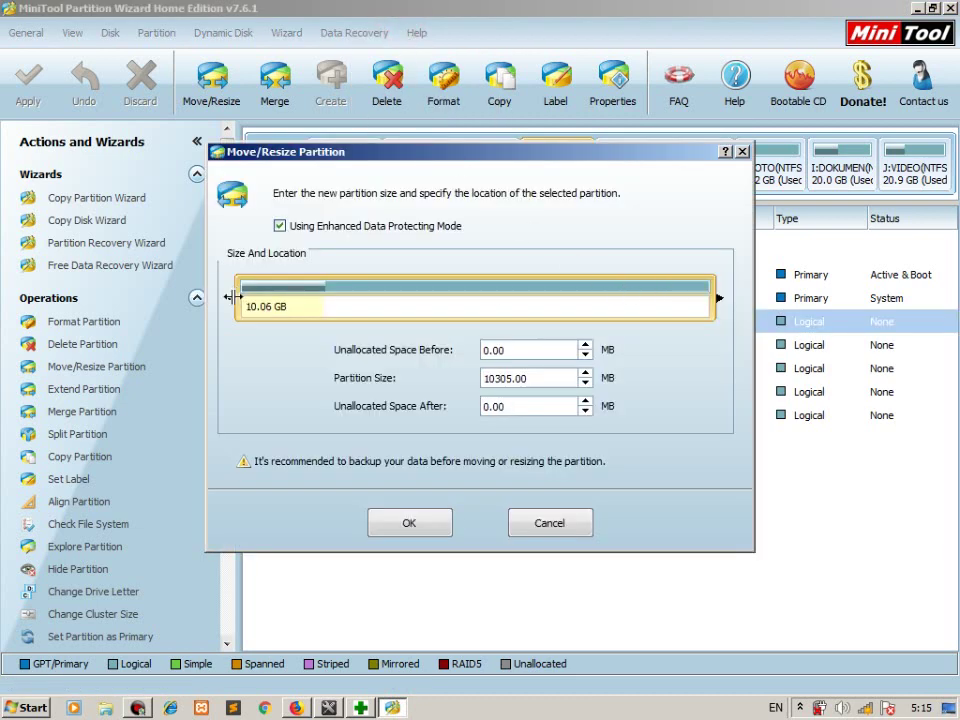
left_click_drag(232, 298, 345, 300)
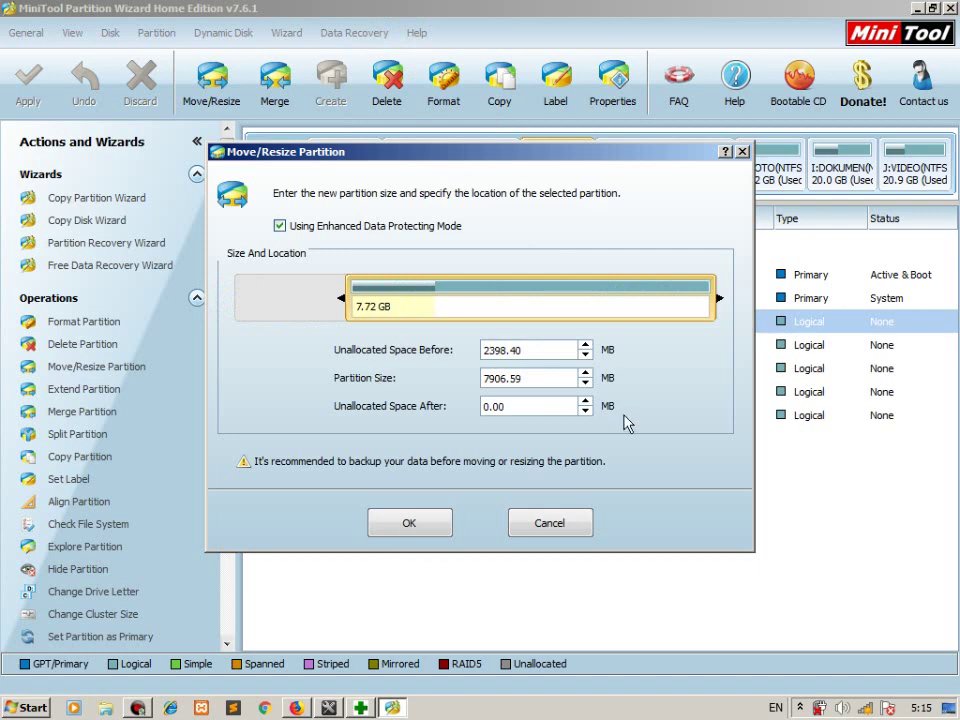
left_click(742, 151)
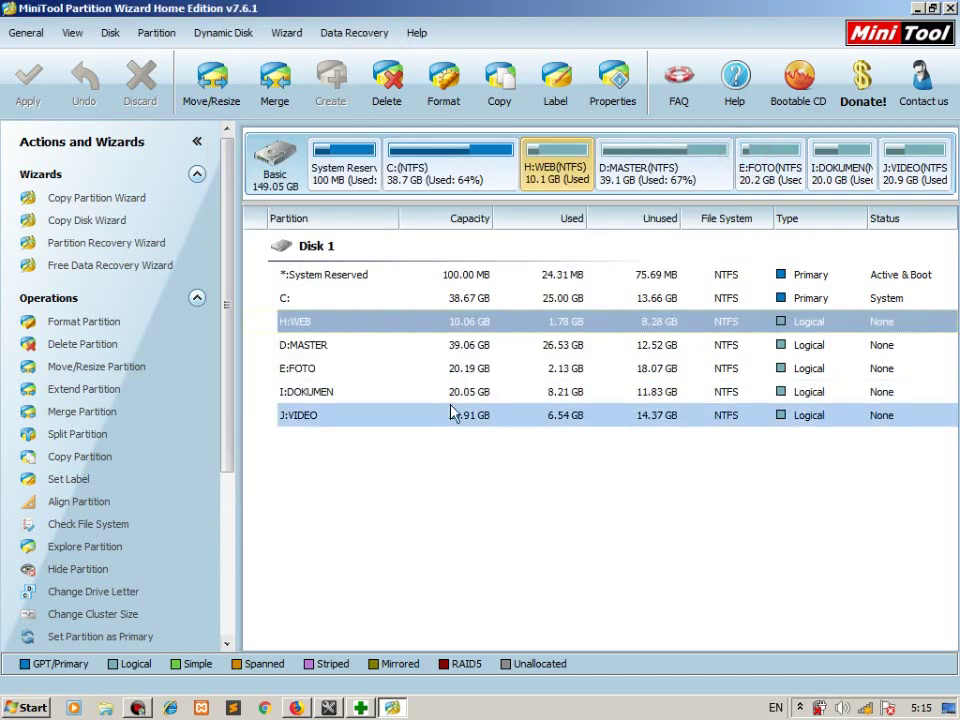
Reopen the Move/Resize settings for H:WEB to examine its size and location, and close them without resizing.
right_click(457, 316)
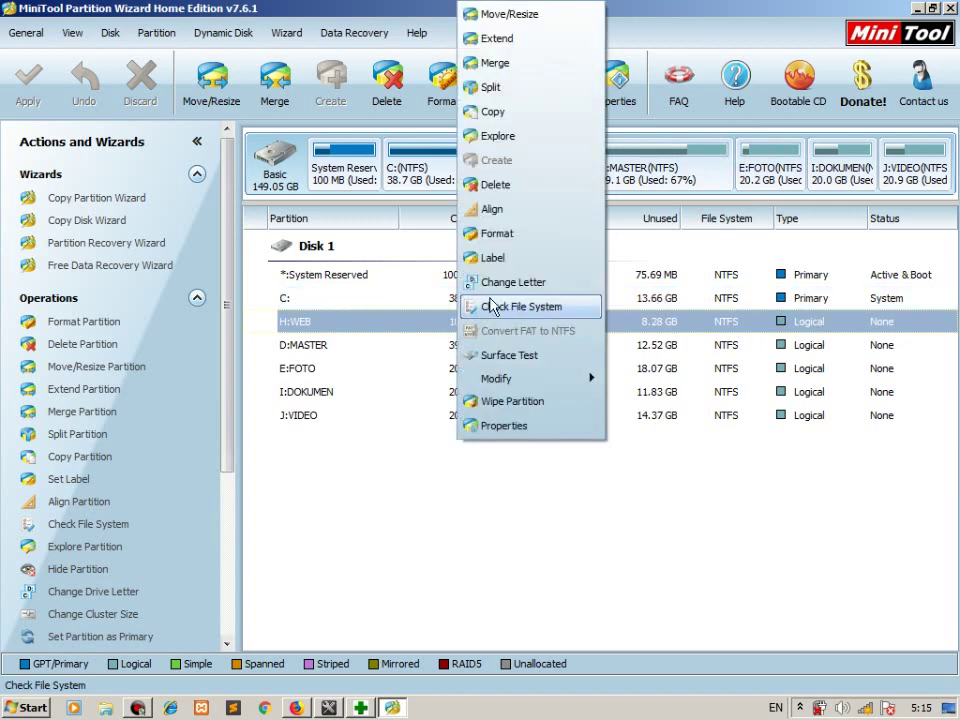
left_click(690, 8)
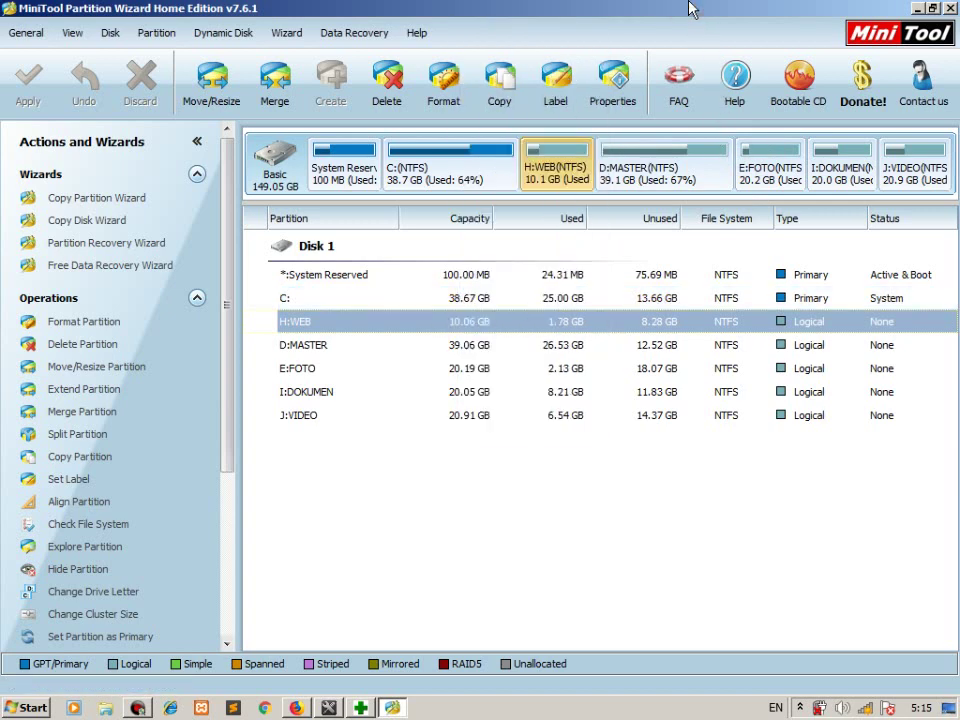
right_click(377, 325)
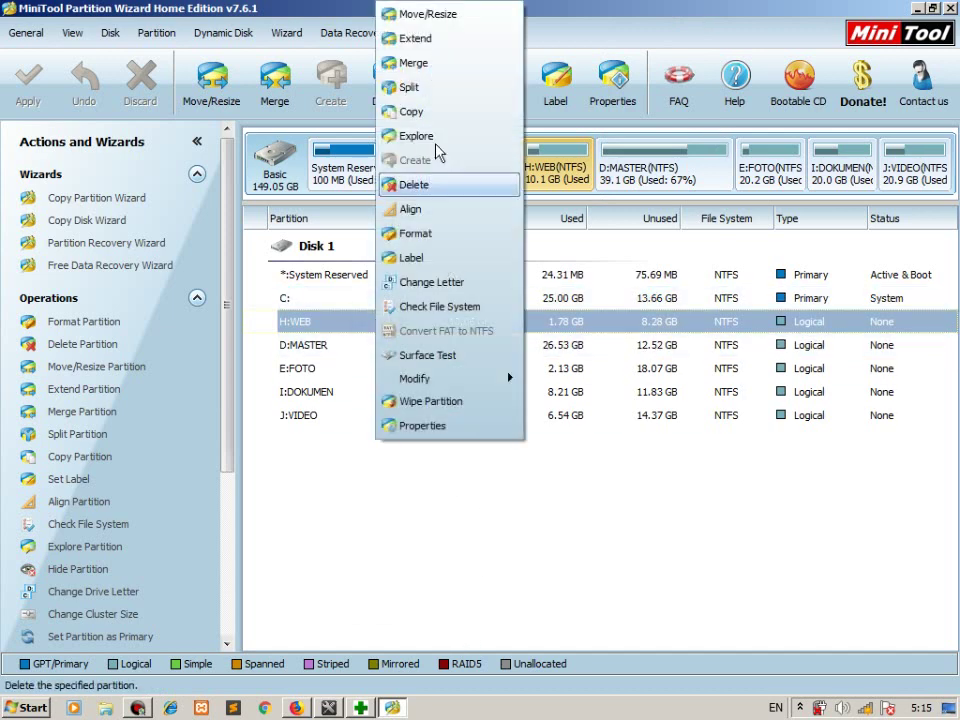
left_click(440, 14)
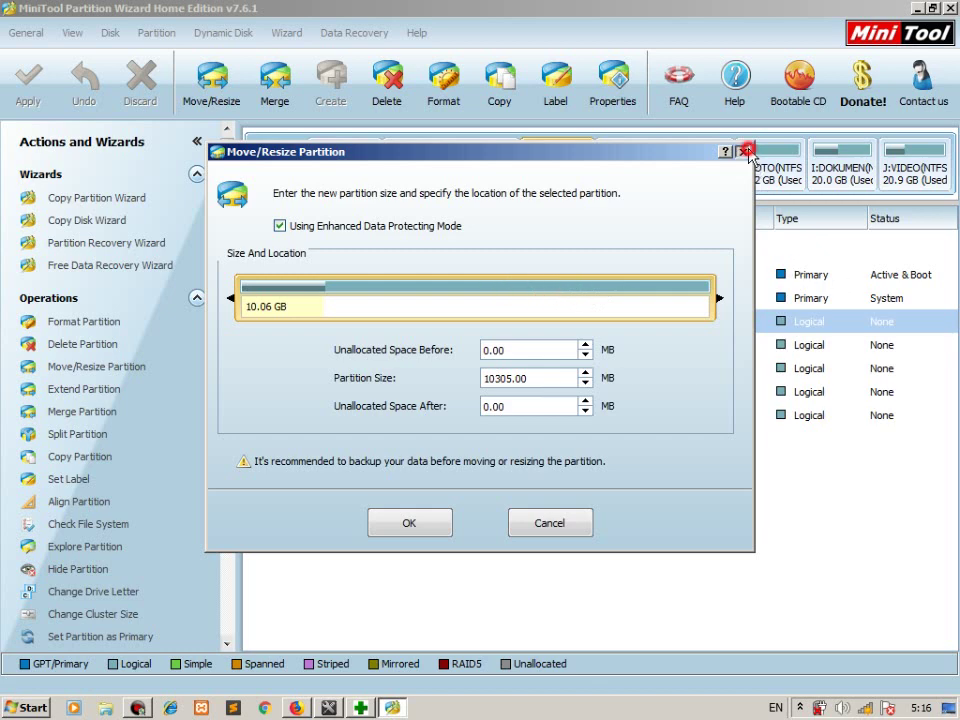
key("Escape")
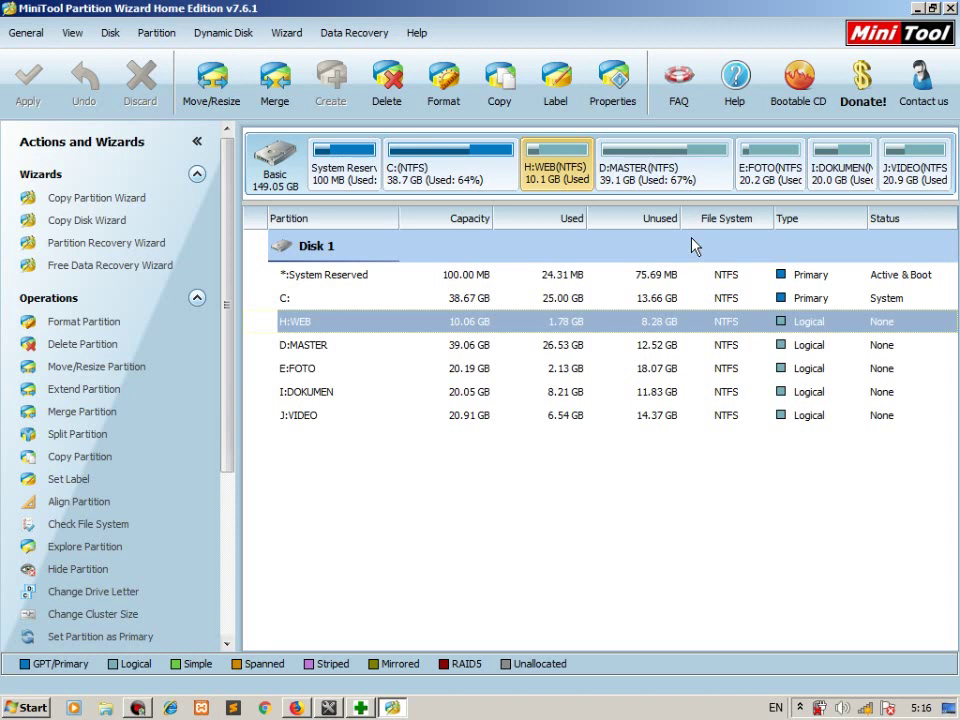
Minimize Partition Wizard and review the Firefox article's section on scanning from a chosen Start LBA.
left_click(916, 10)
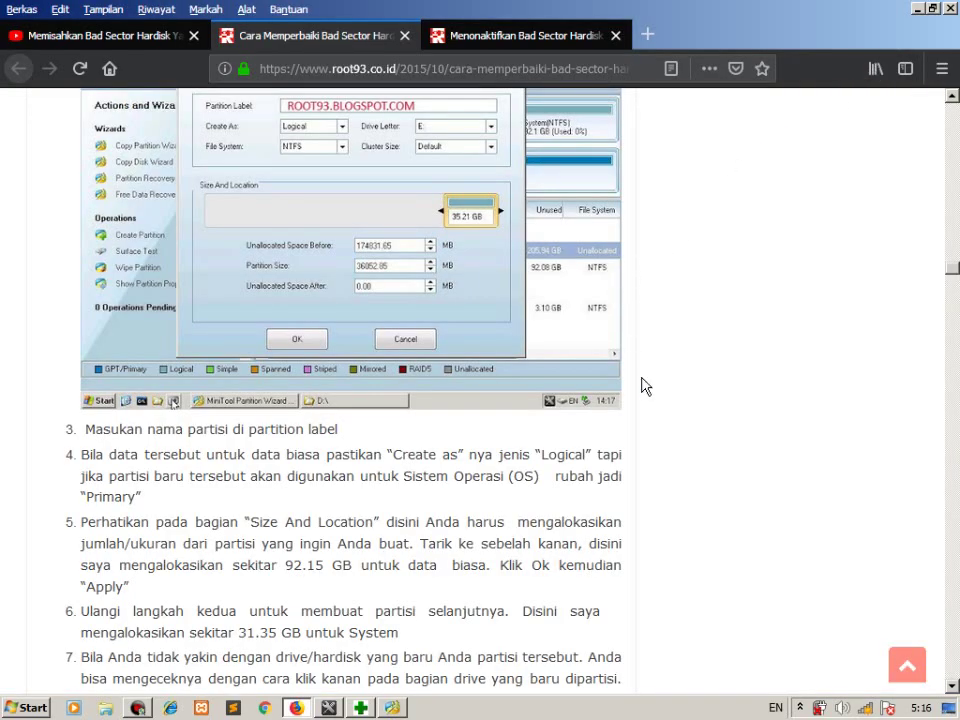
scroll(653, 420, "up", 10)
scroll(658, 430, "up", 20)
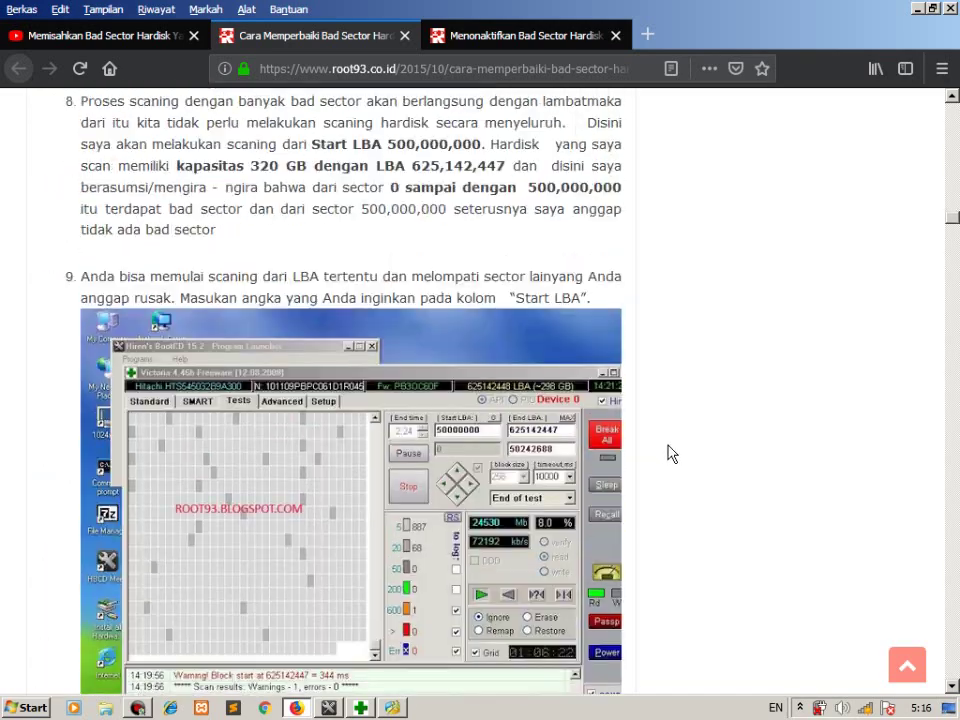